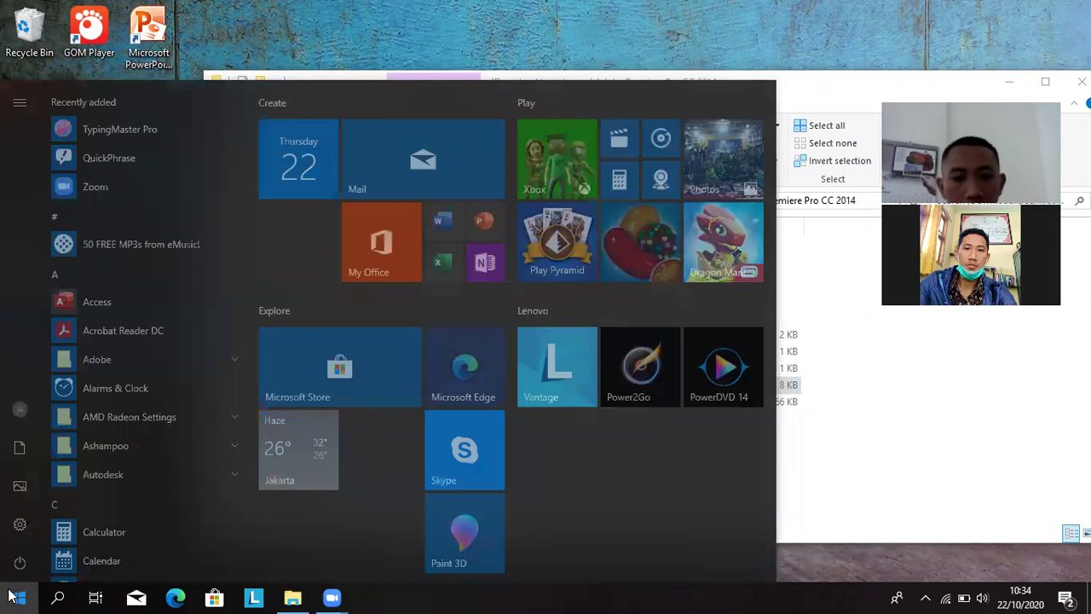
Search the Start menu for 'defen' to find Windows Security
type("s=dw====")
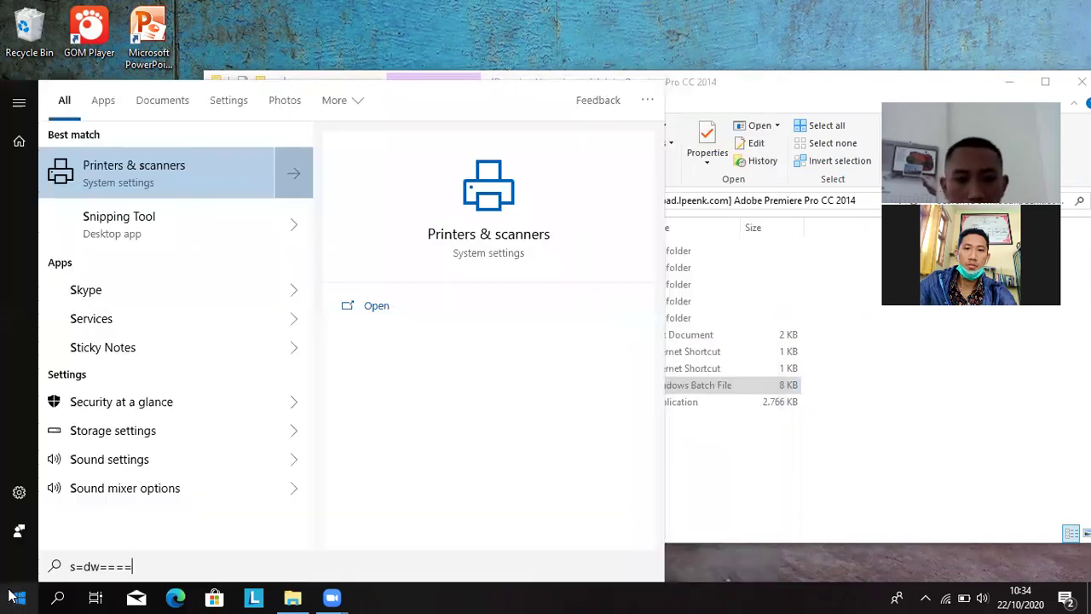
key("BackSpace")
key("BackSpace")
key("BackSpace")
key("BackSpace")
key("BackSpace")
key("BackSpace")
key("BackSpace")
key("BackSpace")
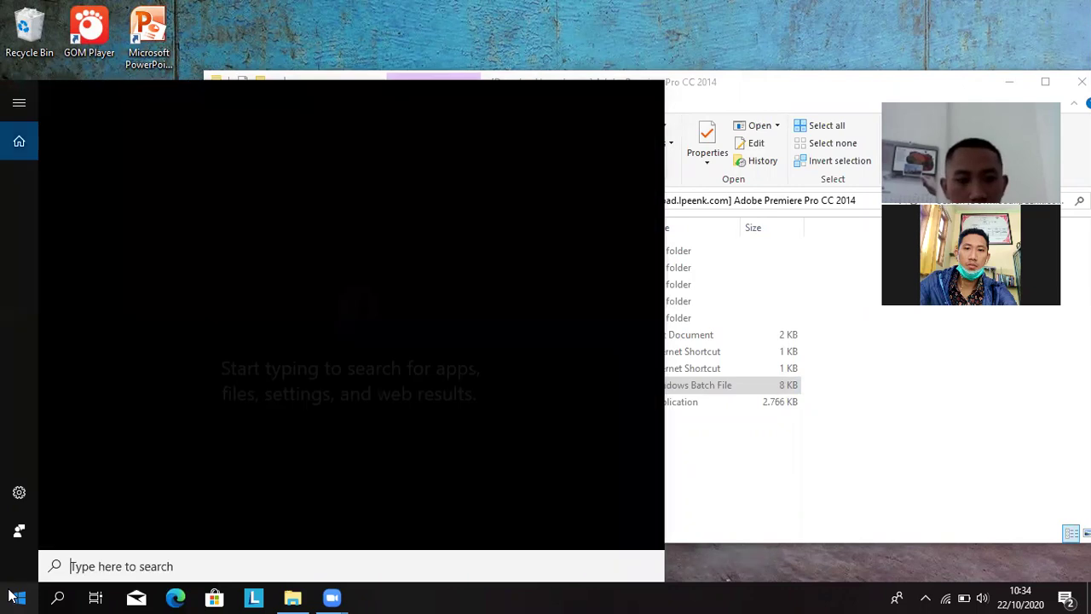
type("defen")
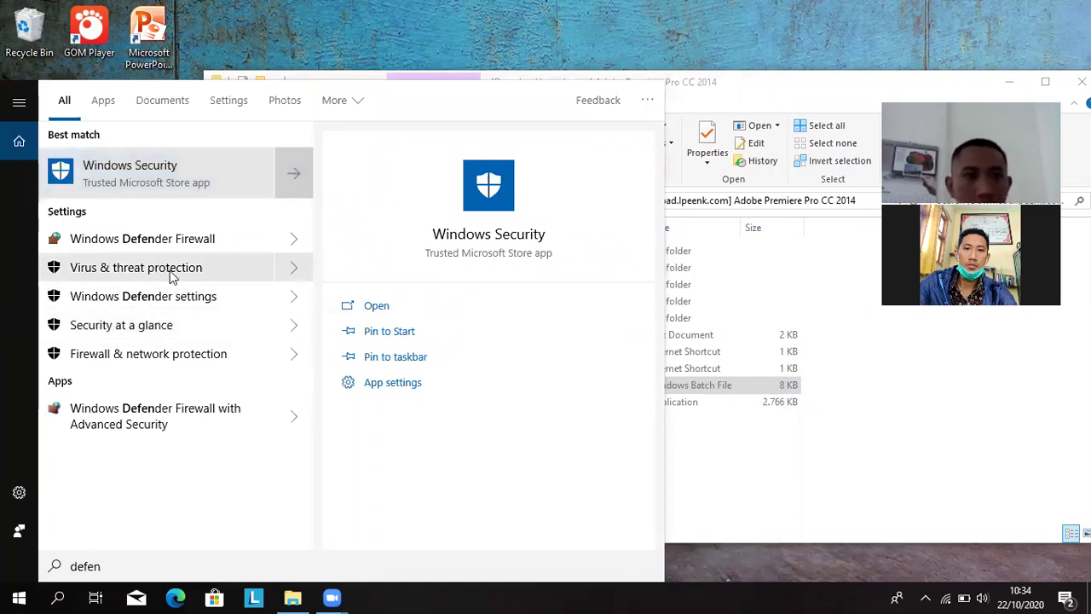
Switch off Real-time protection under Virus & threat protection, then close Windows Security
left_click(170, 269)
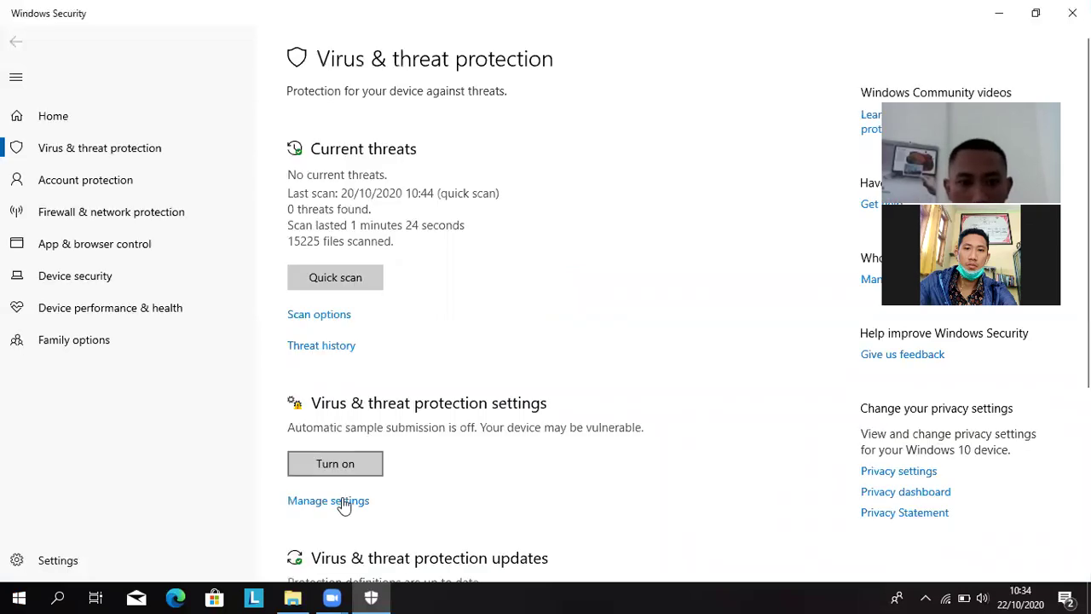
left_click(344, 502)
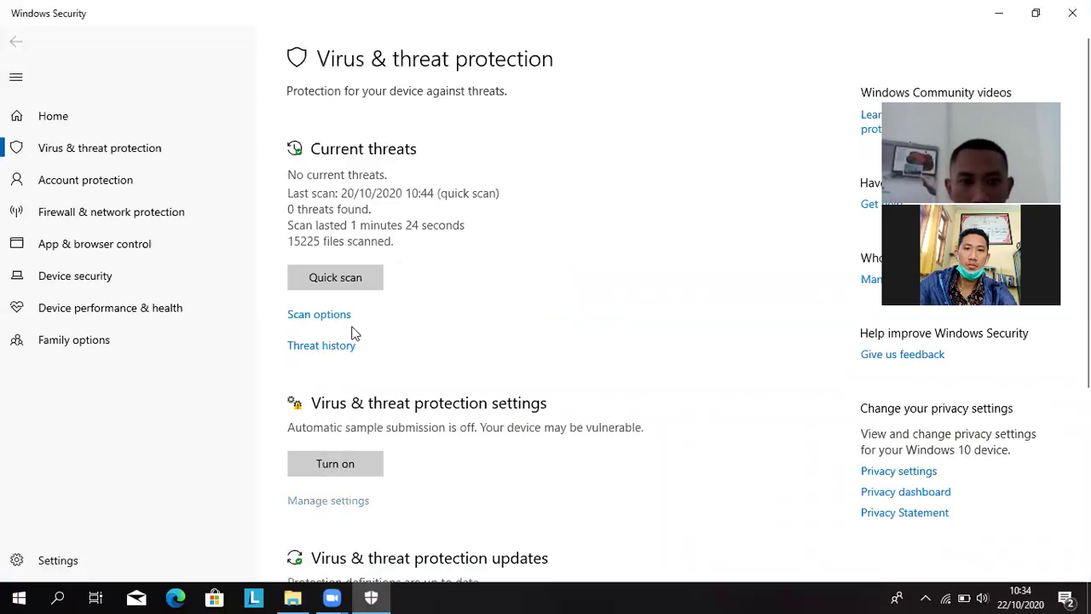
left_click(300, 258)
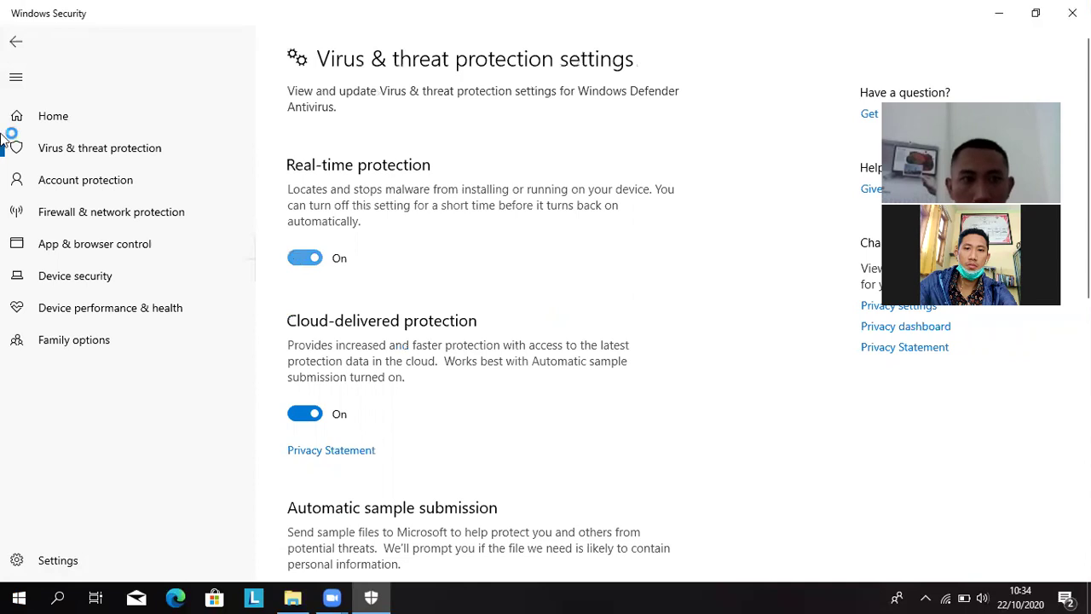
left_click(16, 41)
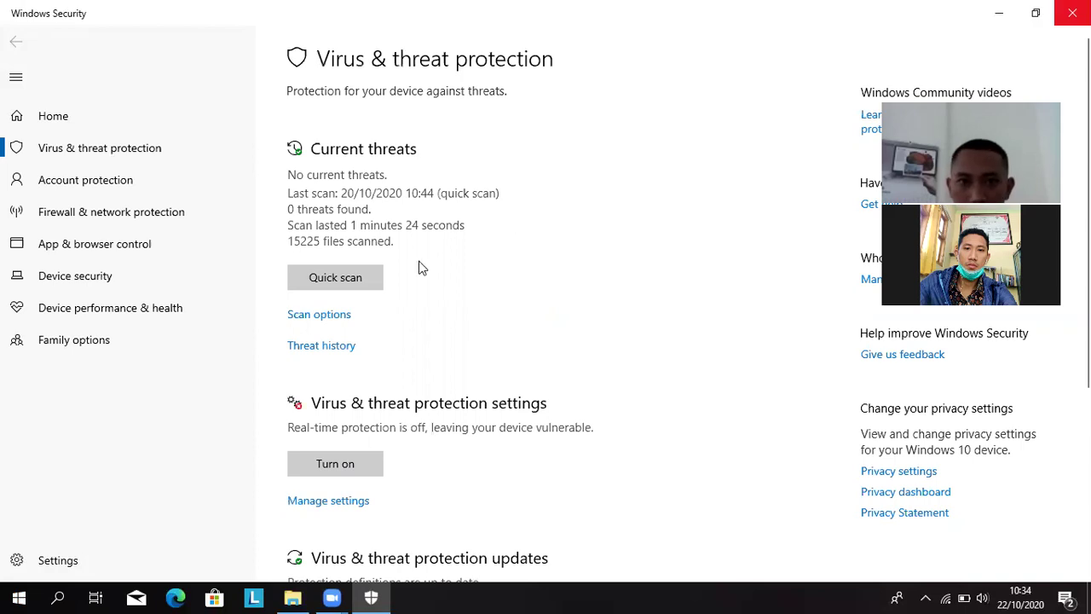
key("alt+F4")
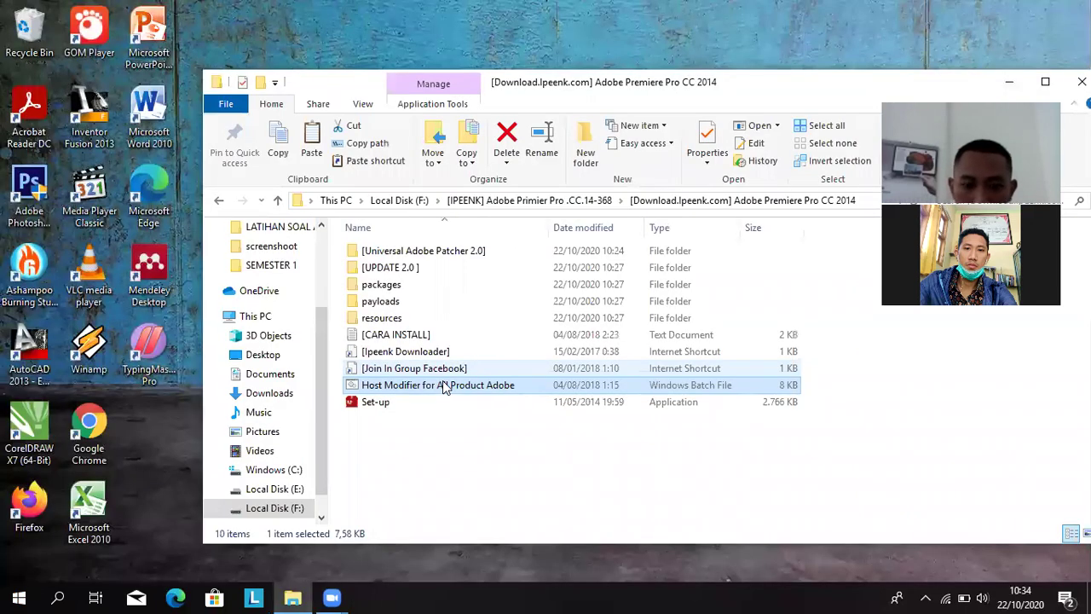
Run the Host Modifier for All Product Adobe script as administrator and close its finished console
left_click(443, 385)
right_click(442, 380)
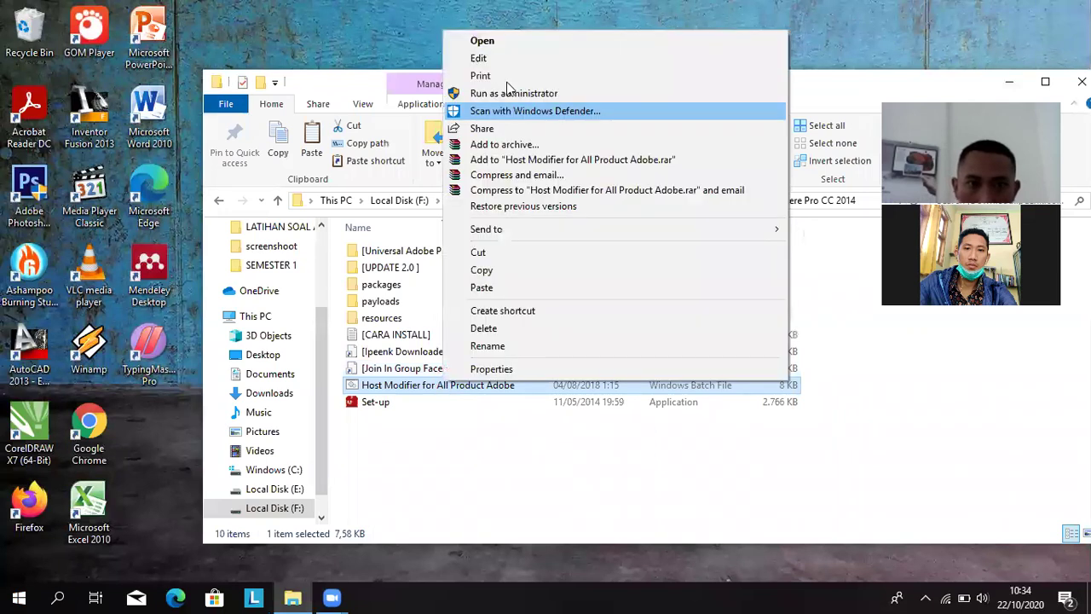
left_click(481, 270)
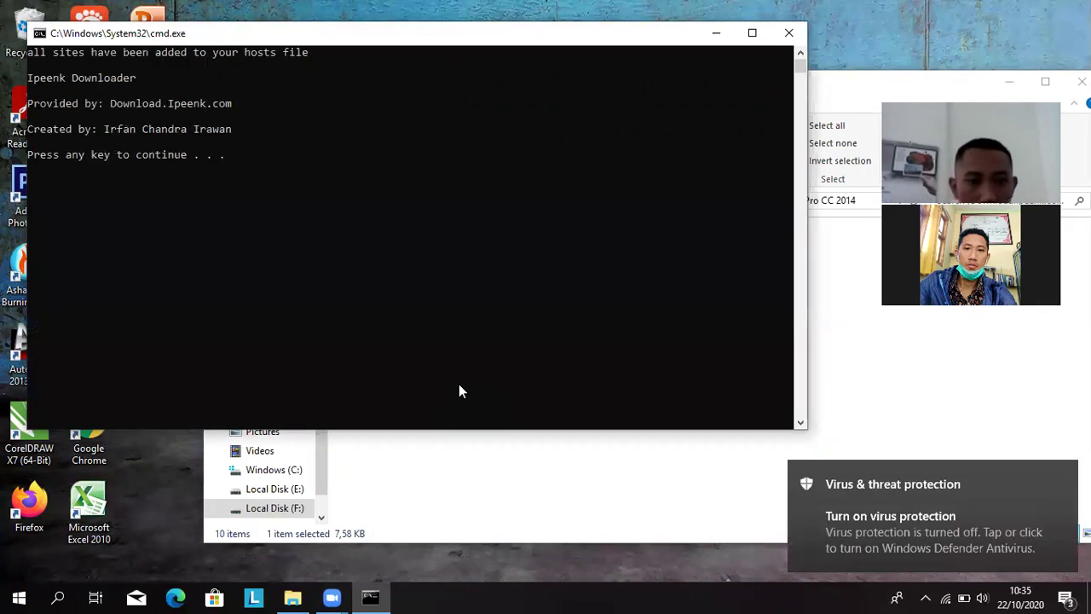
key("Return")
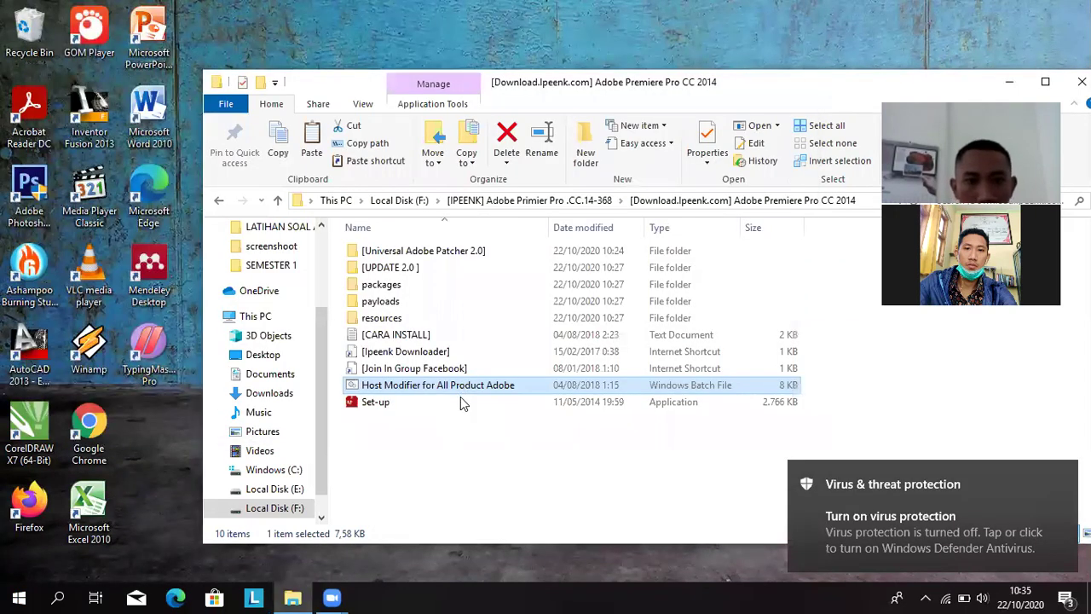
Run the Premiere Pro Set-up as administrator, ignore the restart warning, and choose the trial option
double_click(460, 397)
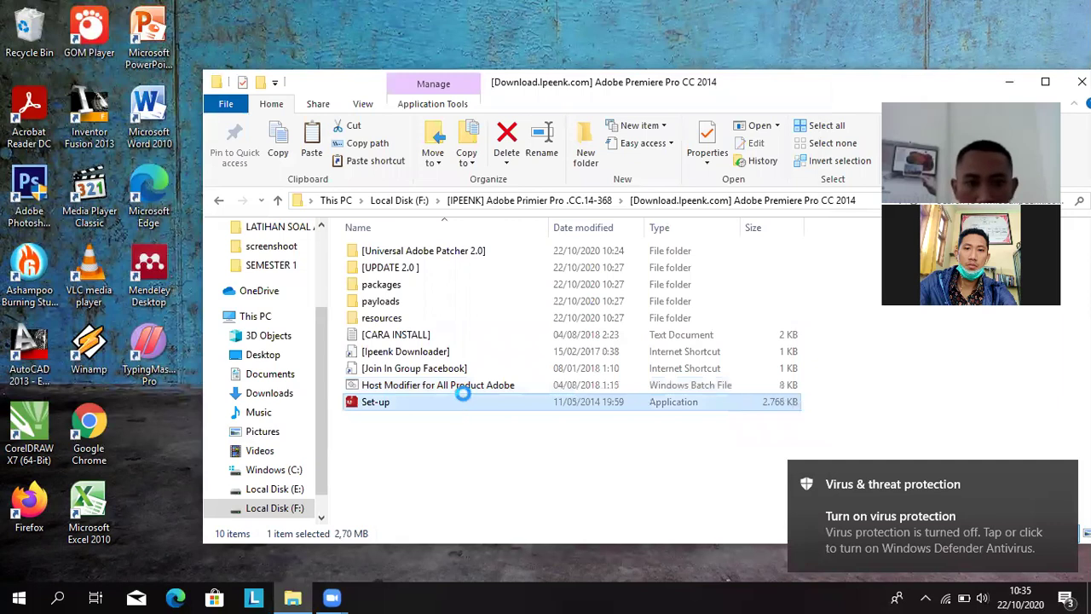
right_click(462, 396)
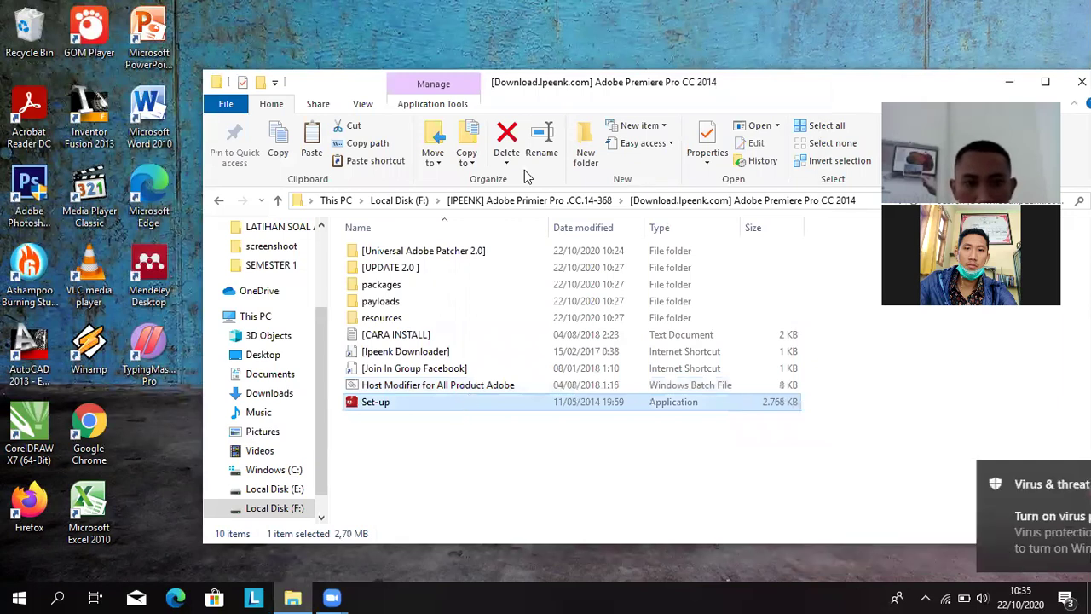
left_click(567, 59)
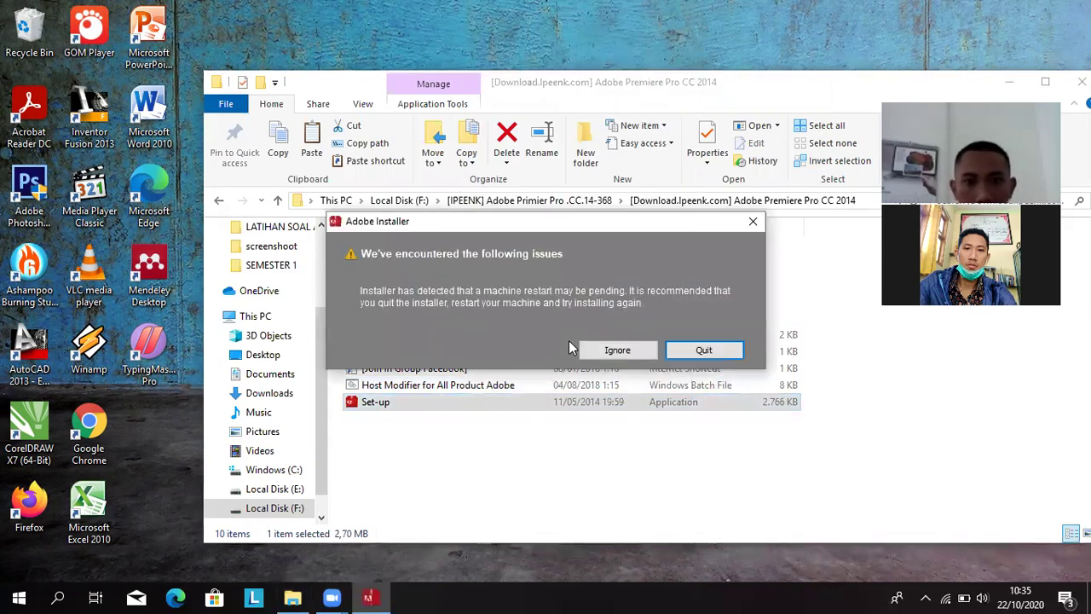
left_click(594, 353)
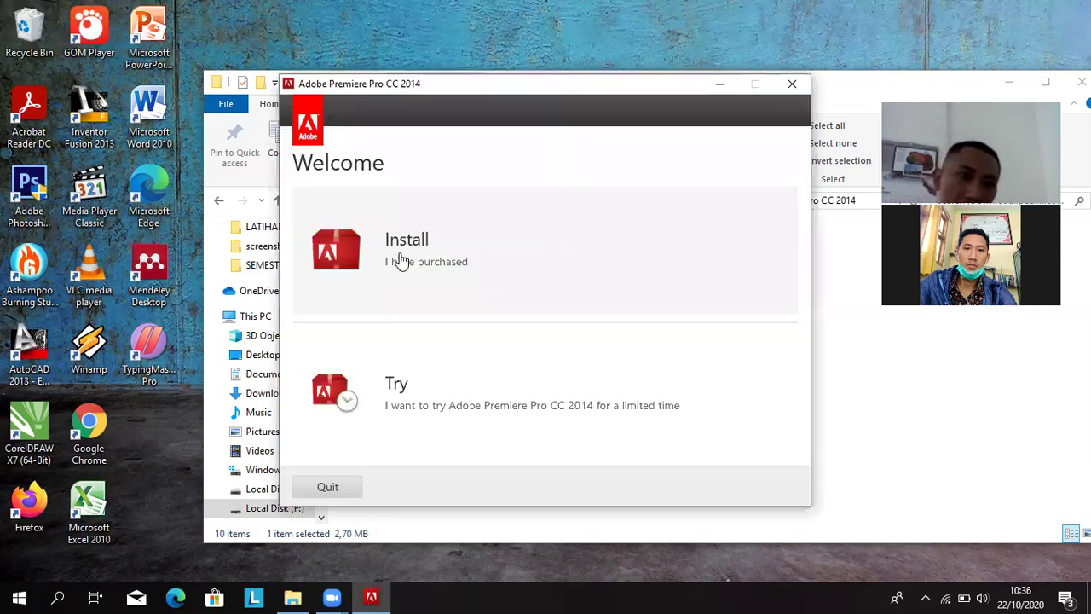
left_click(418, 428)
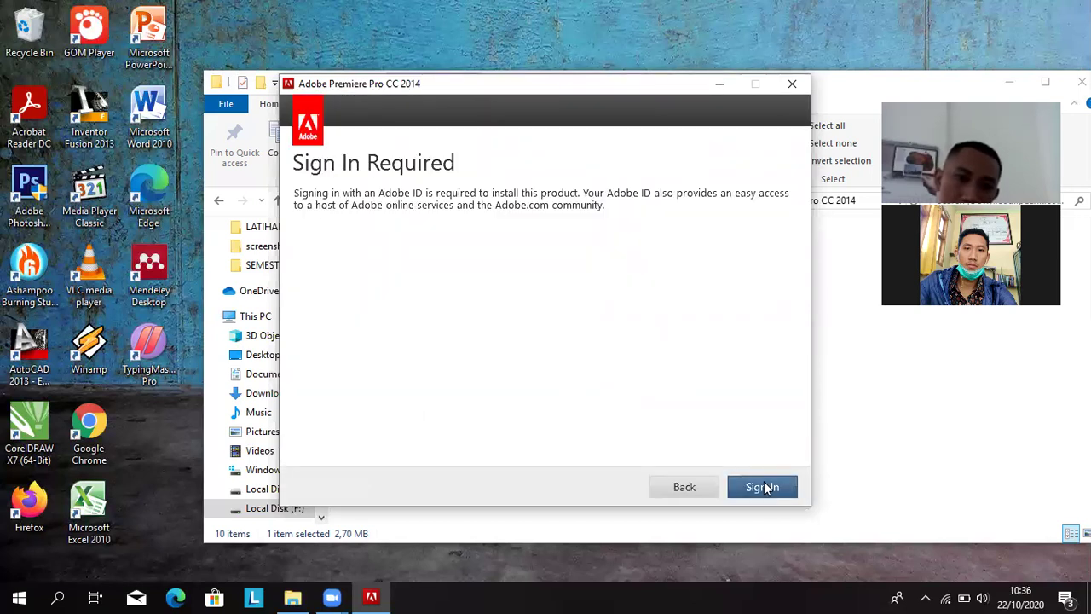
Proceed to the Adobe ID sign-in from the Sign In Required page
left_click(765, 487)
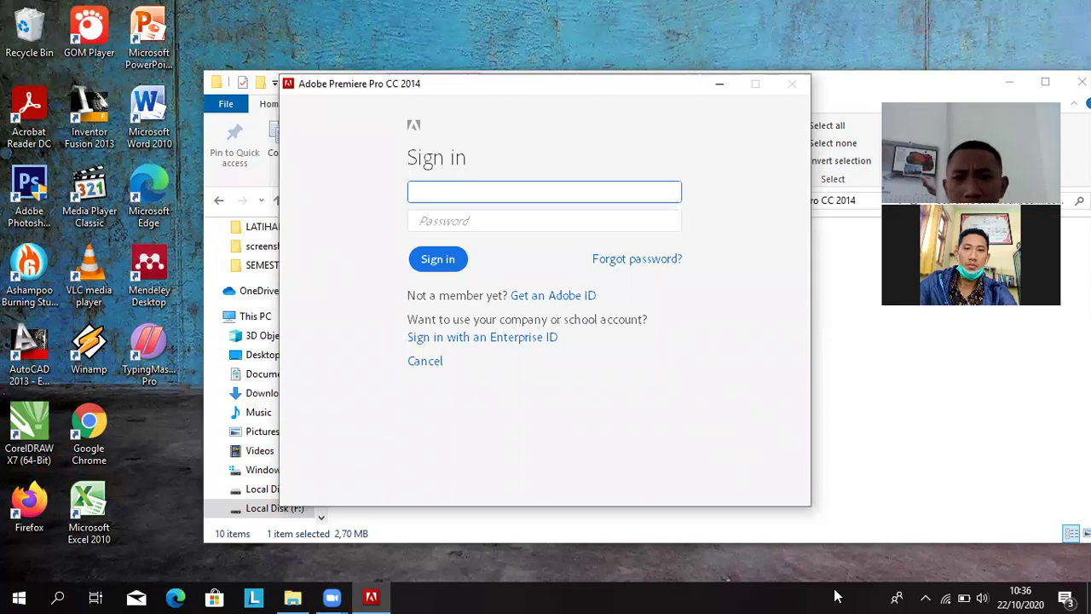
left_click(951, 594)
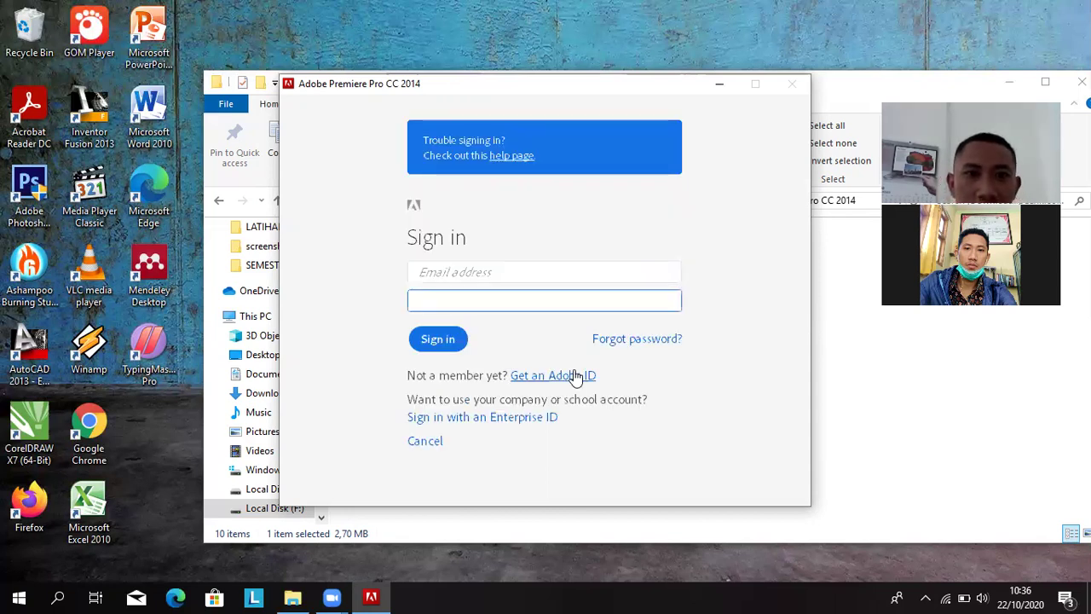
Switch to creating a new Adobe ID and fill in first name, last name and e-mail
left_click(574, 375)
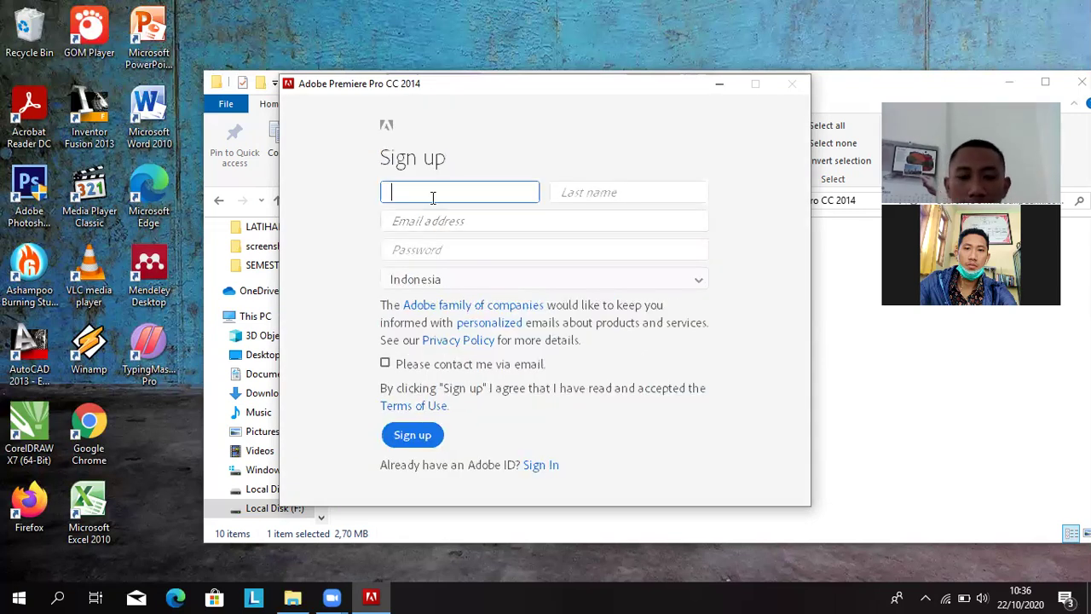
left_click(653, 188)
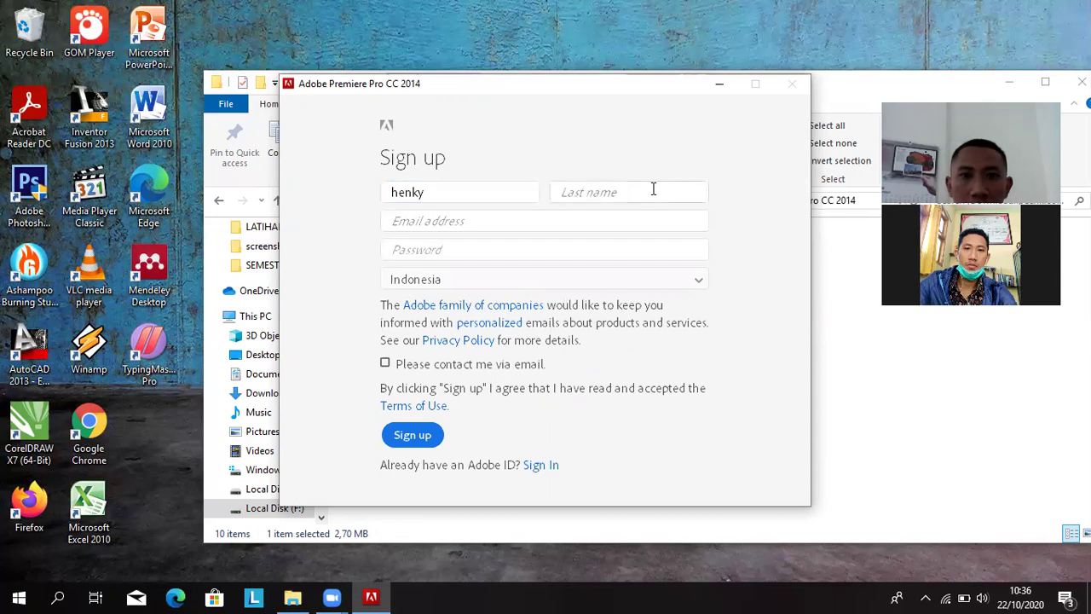
left_click(653, 188)
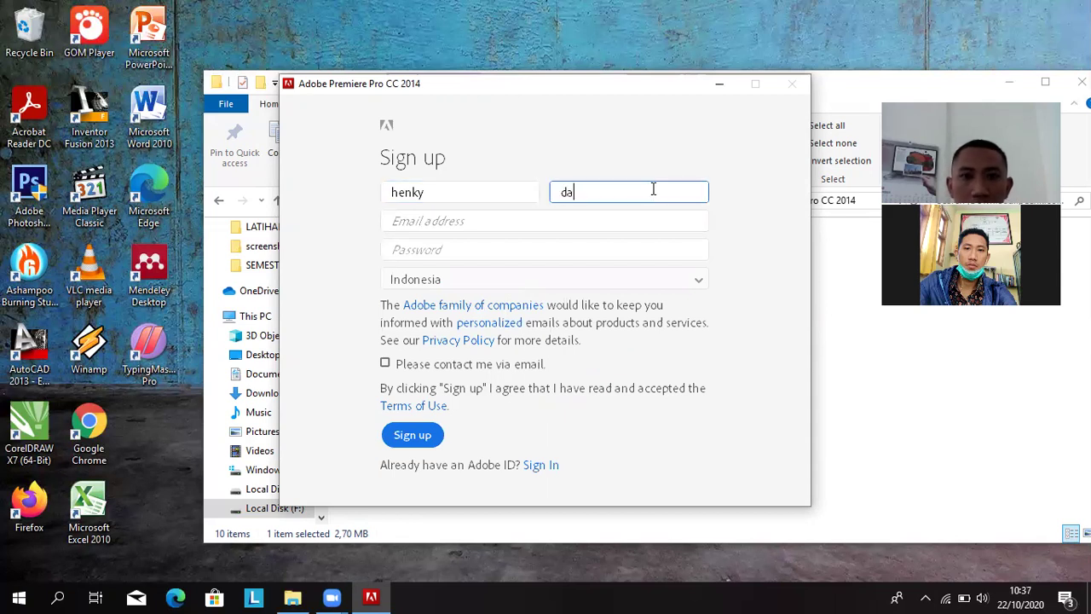
left_click(623, 224)
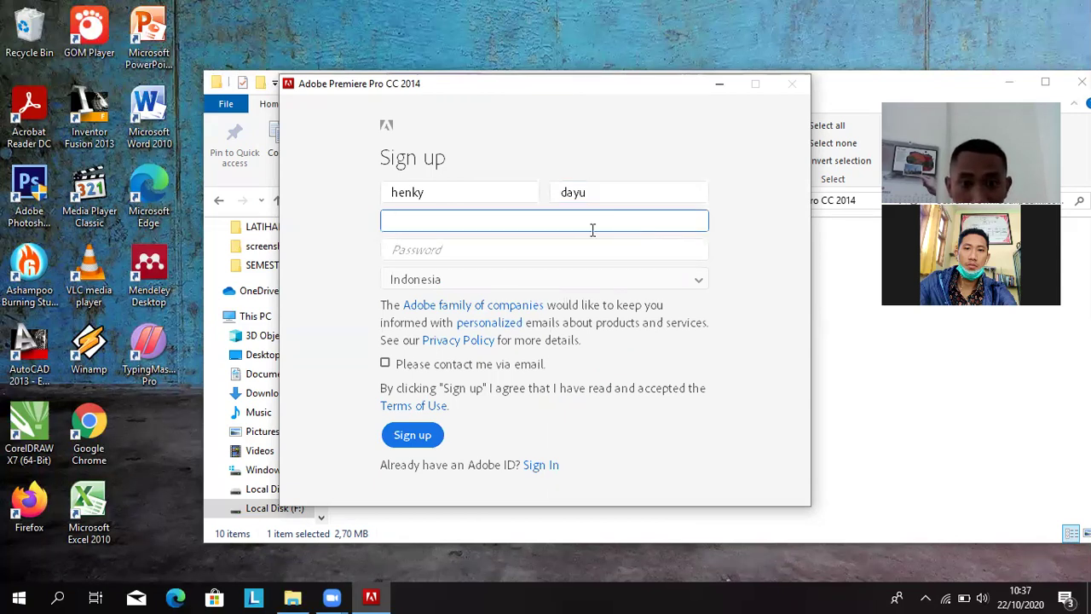
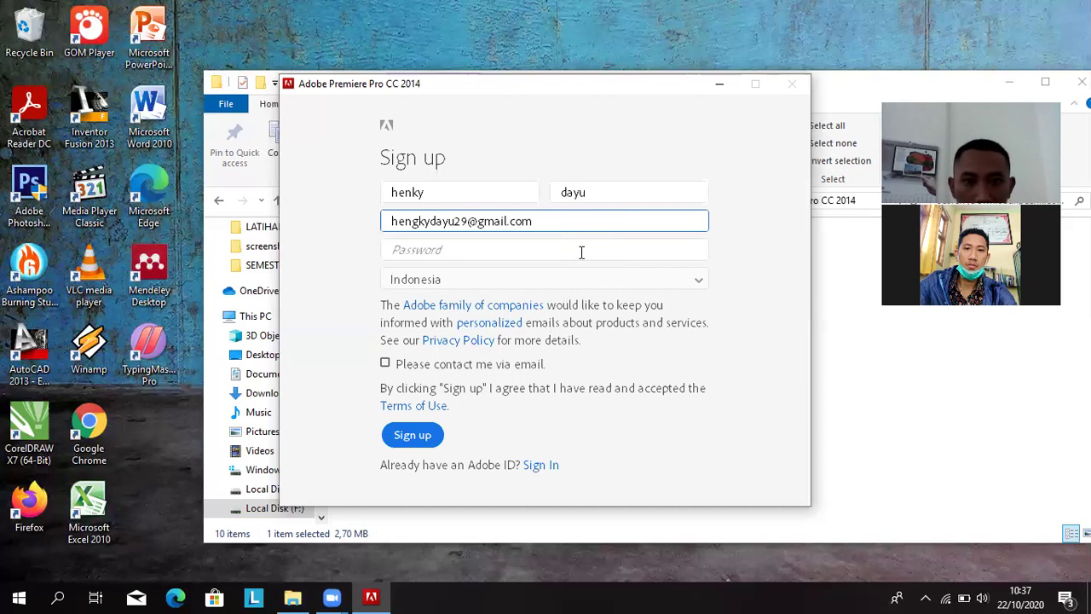
Enter an account password and try submitting the sign-up form
left_click(580, 256)
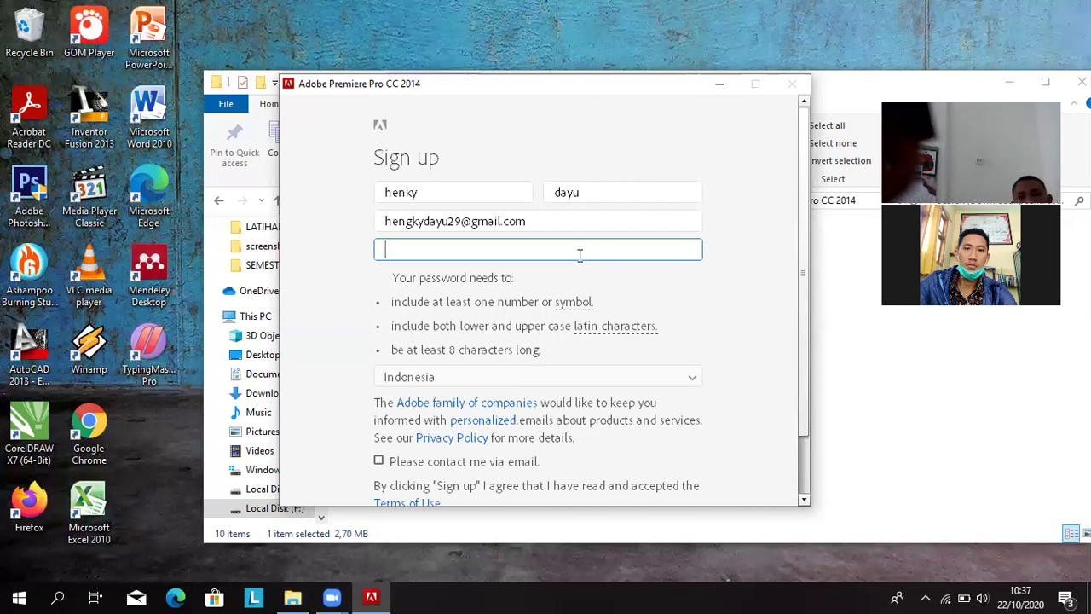
type("•••••••")
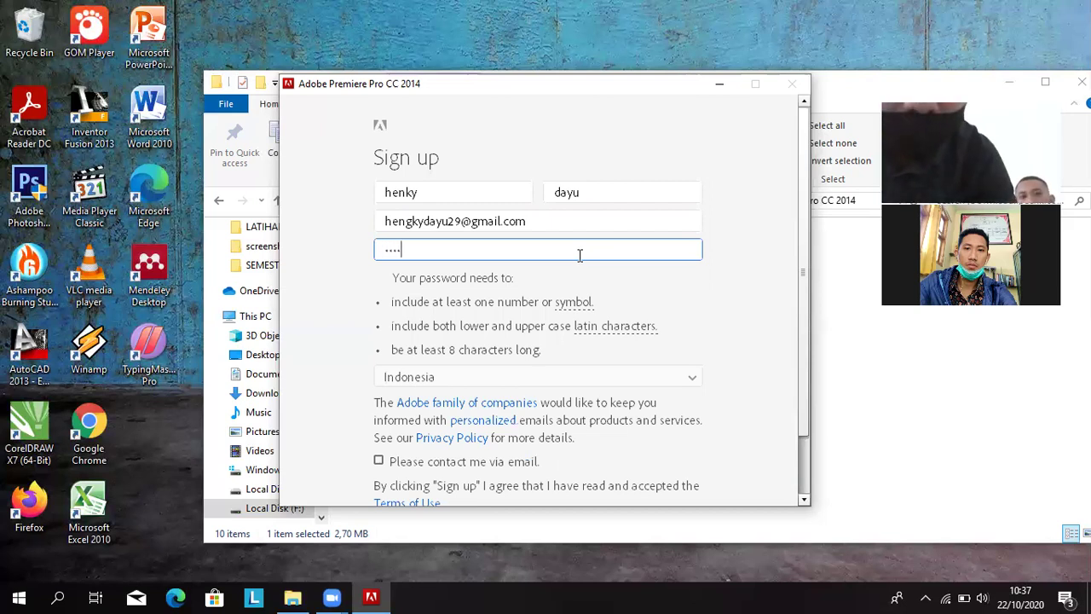
type("•••••")
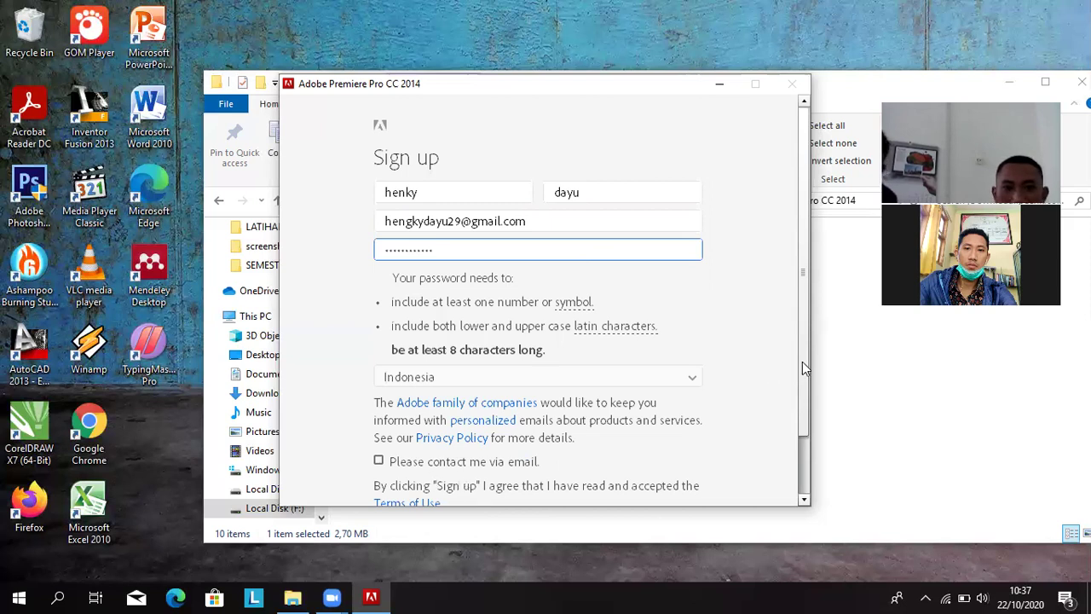
left_click_drag(802, 406, 802, 451)
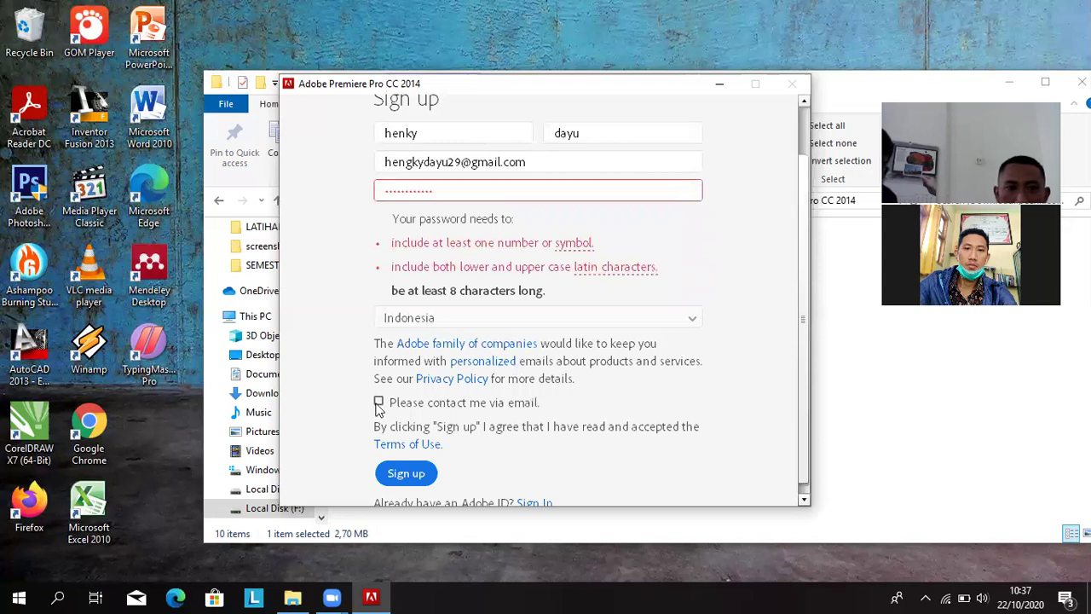
left_click(408, 477)
left_click(408, 478)
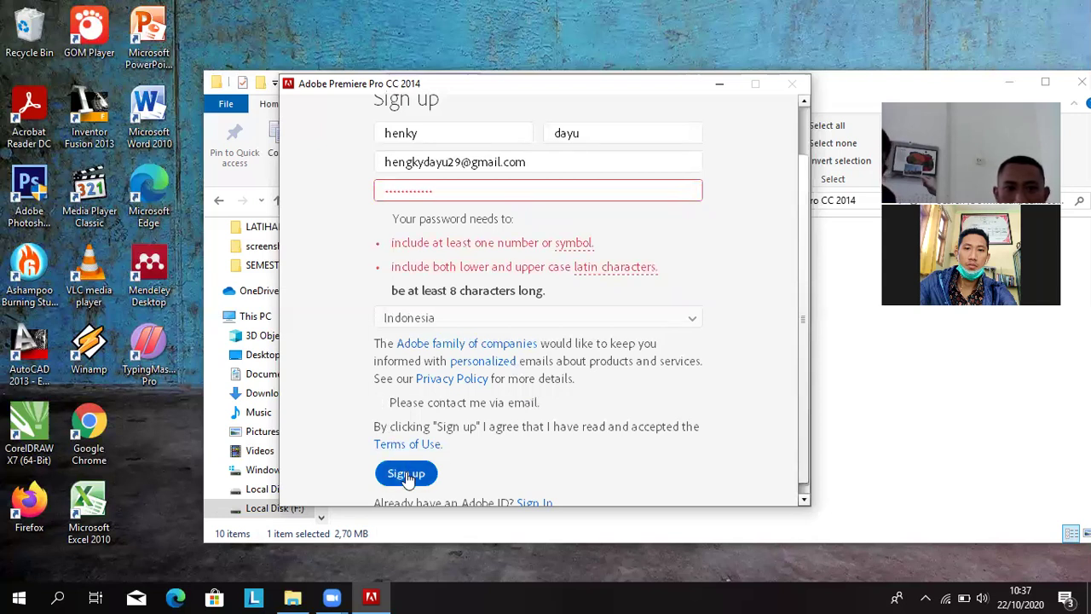
left_click(416, 476)
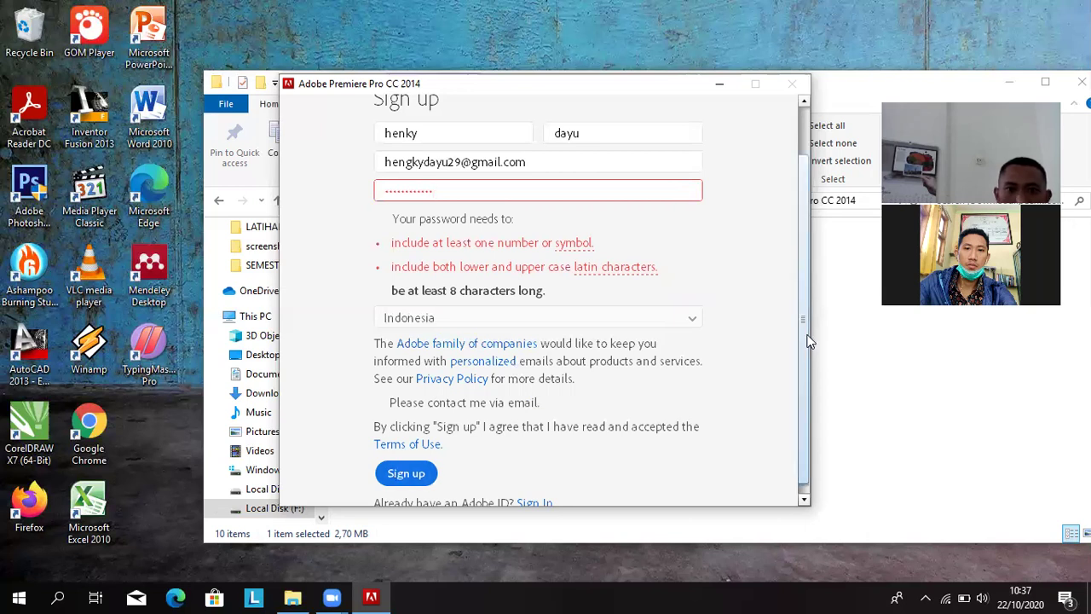
Delete the rejected password and paste a new one into the password field
scroll(347, 285, "up", 1)
scroll(430, 228, "up", 1)
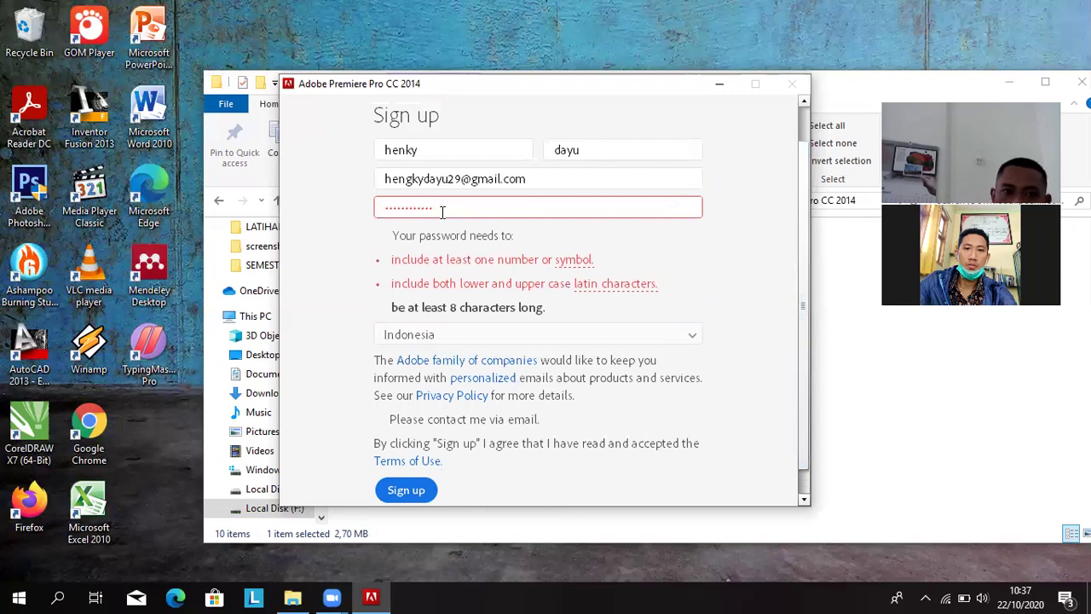
double_click(442, 213)
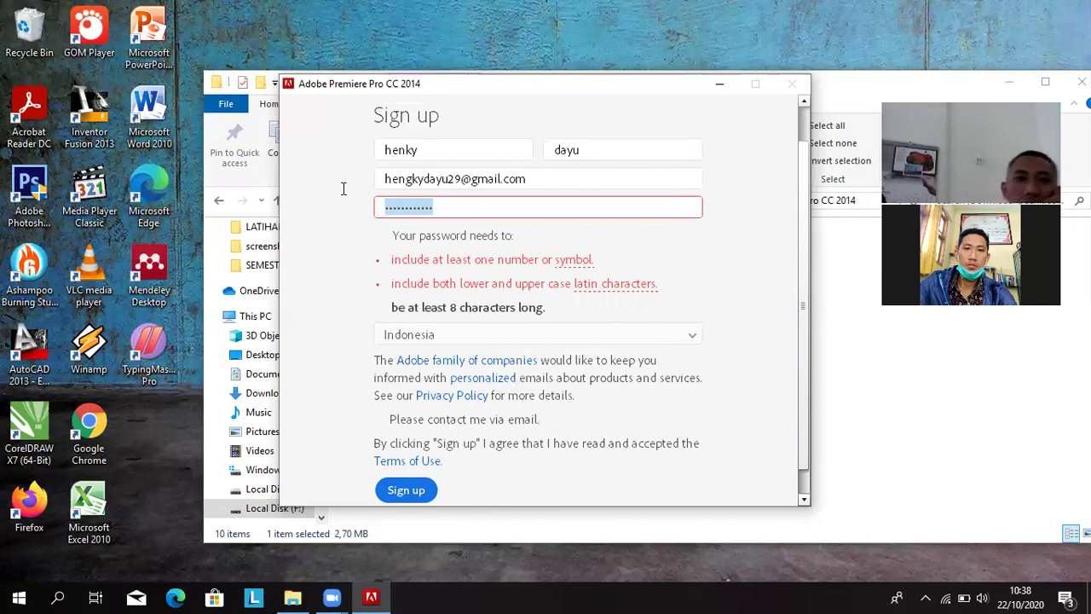
key("BackSpace")
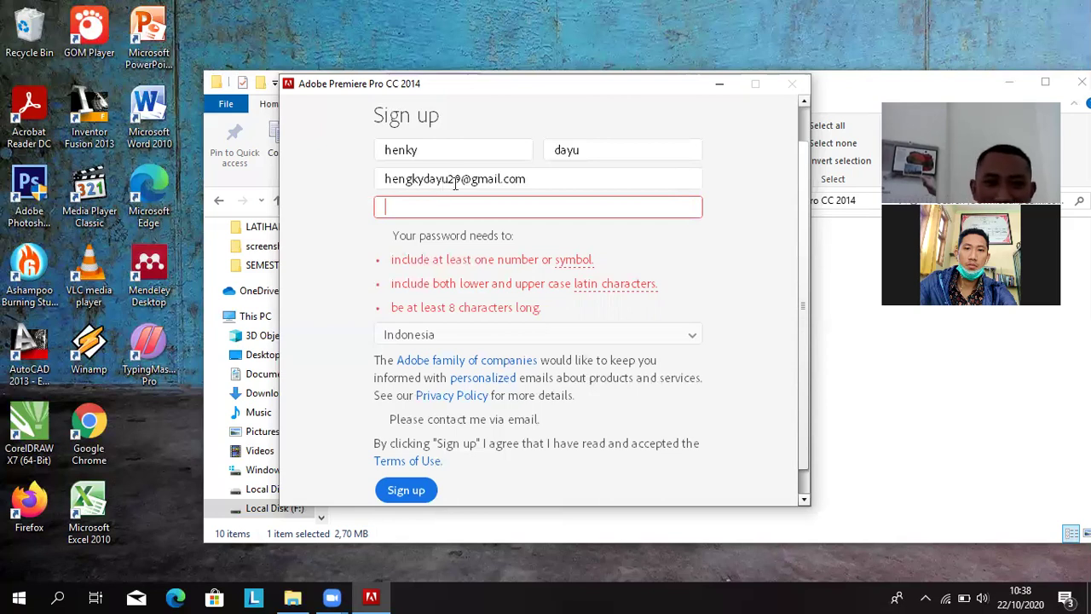
left_click_drag(461, 181, 382, 180)
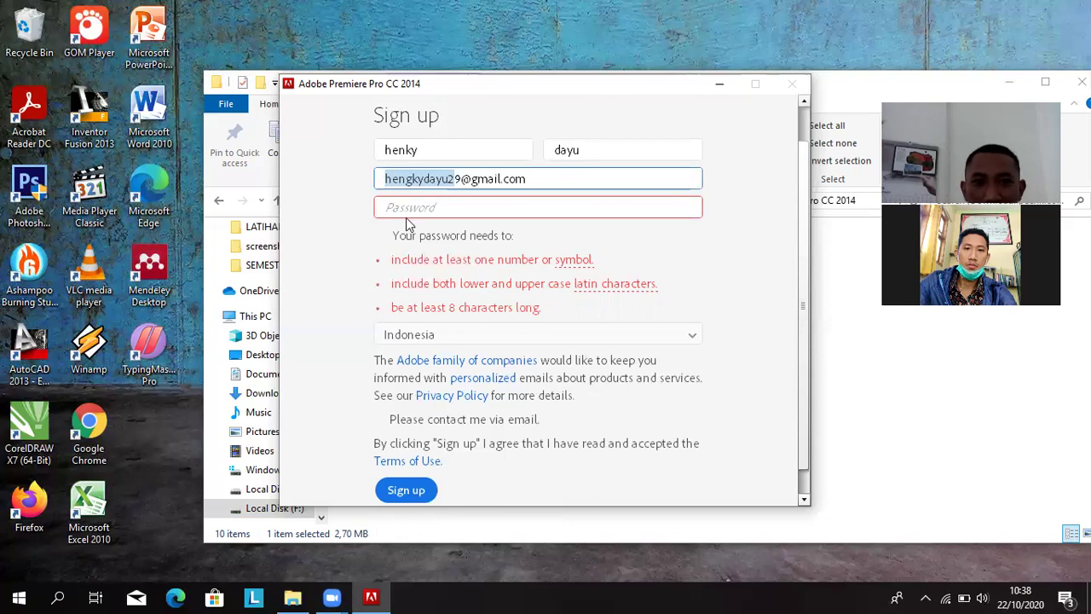
left_click(405, 211)
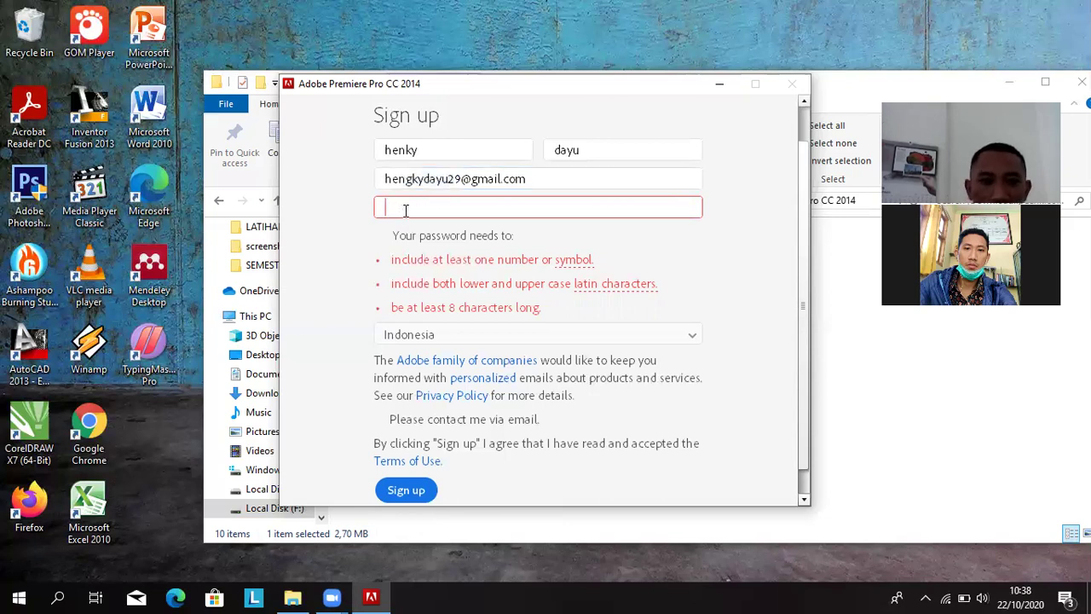
key("ctrl+v")
Try adding characters to the password, retype it, then clear the password field entirely
left_click(391, 208)
type("H")
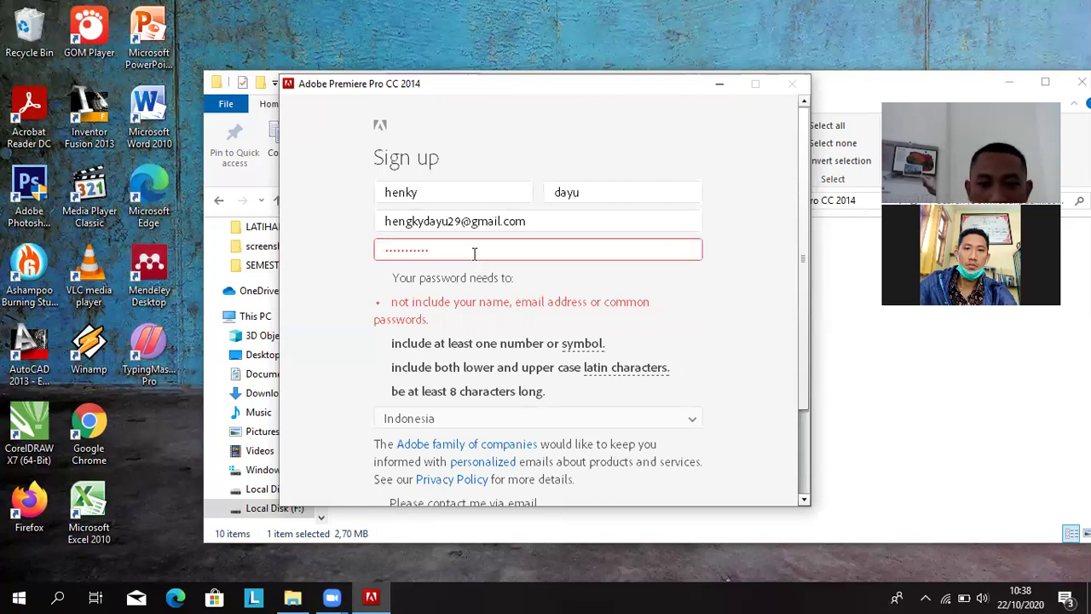
type("1")
key("BackSpace")
type("1")
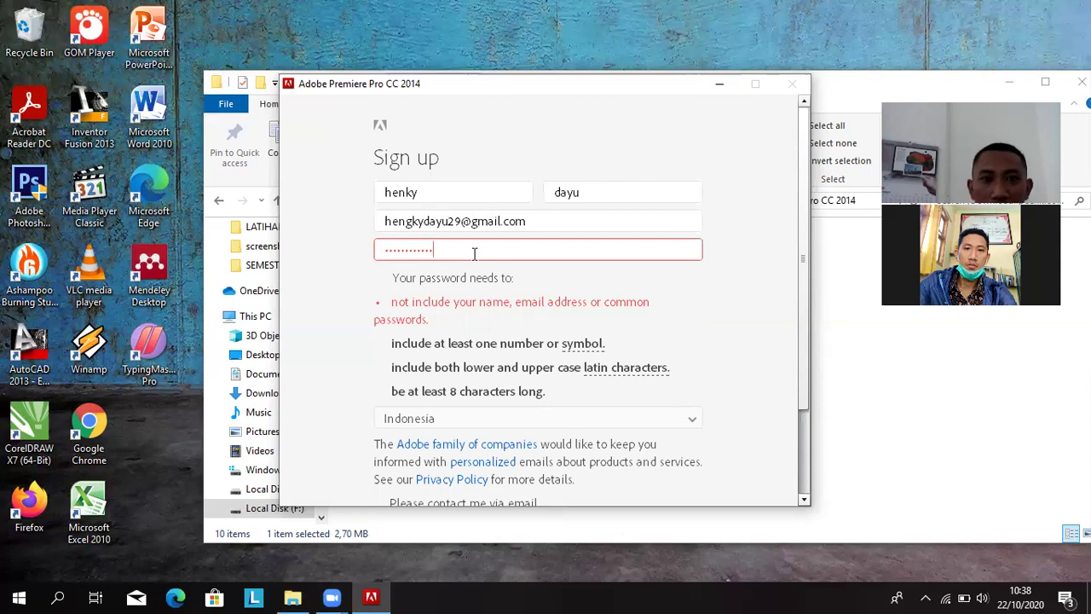
key("BackSpace")
key("BackSpace")
key("BackSpace")
key("BackSpace")
key("BackSpace")
key("BackSpace")
key("BackSpace")
key("BackSpace")
key("BackSpace")
key("BackSpace")
key("BackSpace")
key("BackSpace")
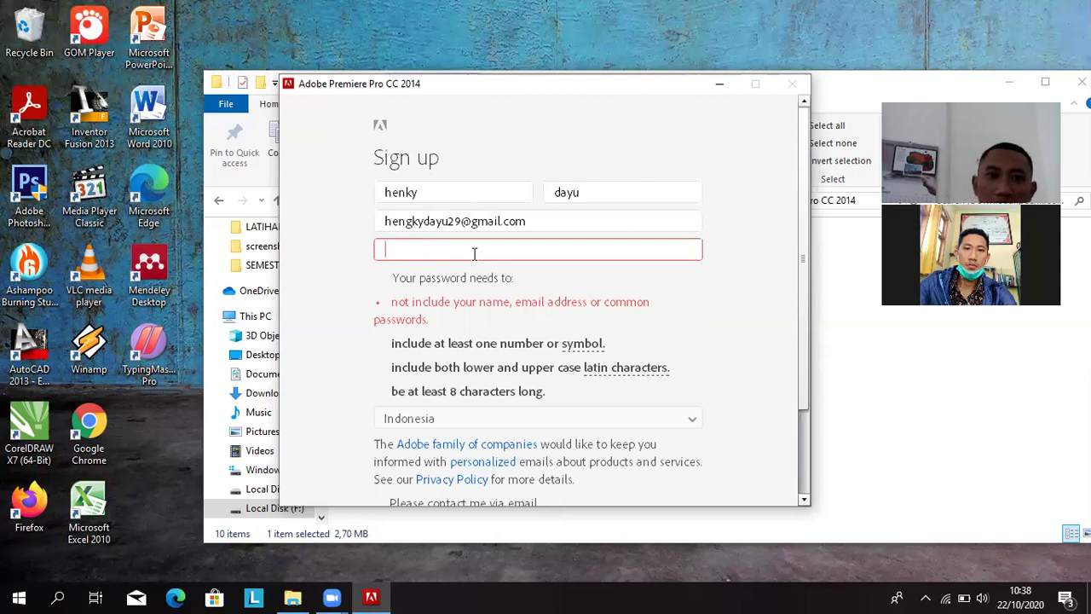
type("•")
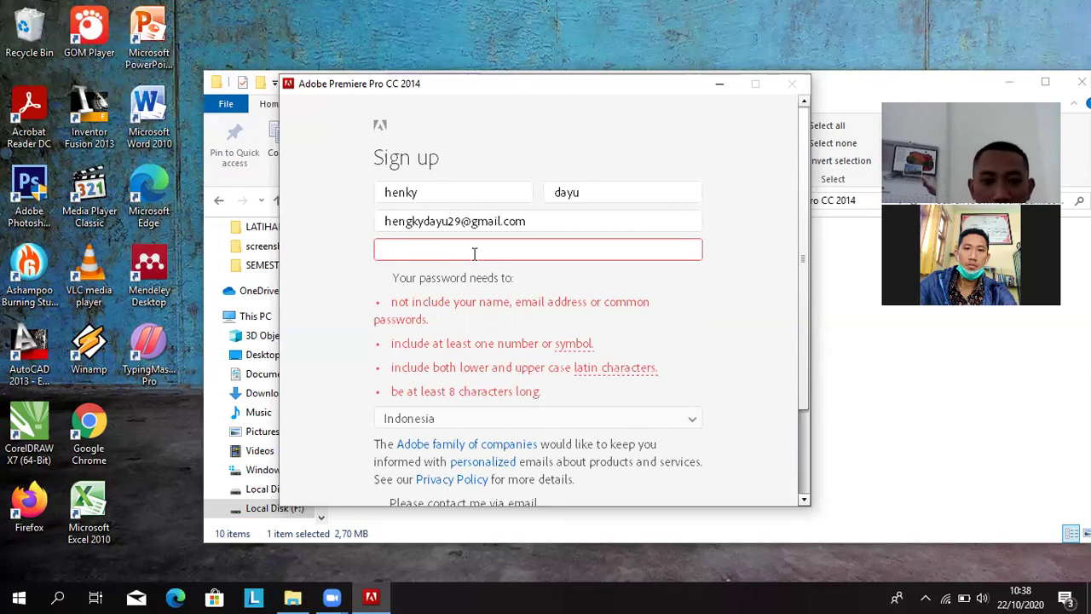
type("•••")
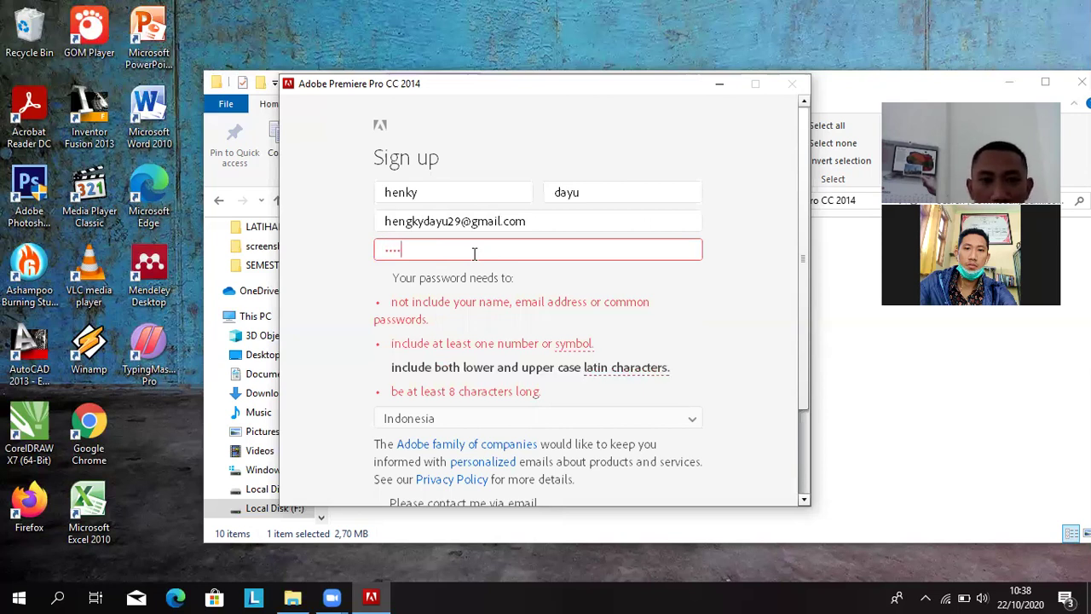
type("••")
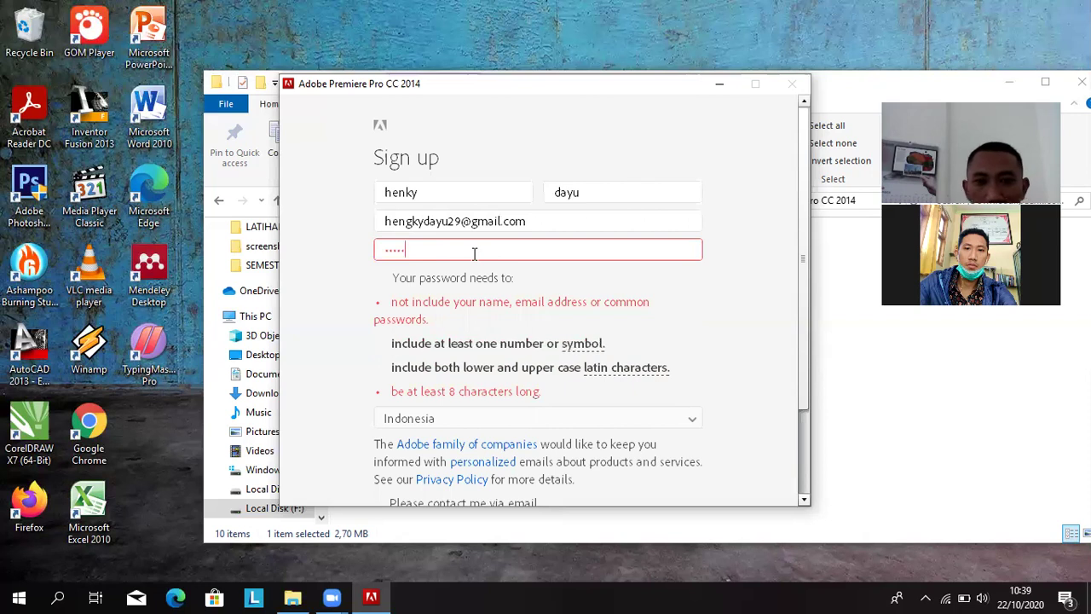
type("••••••")
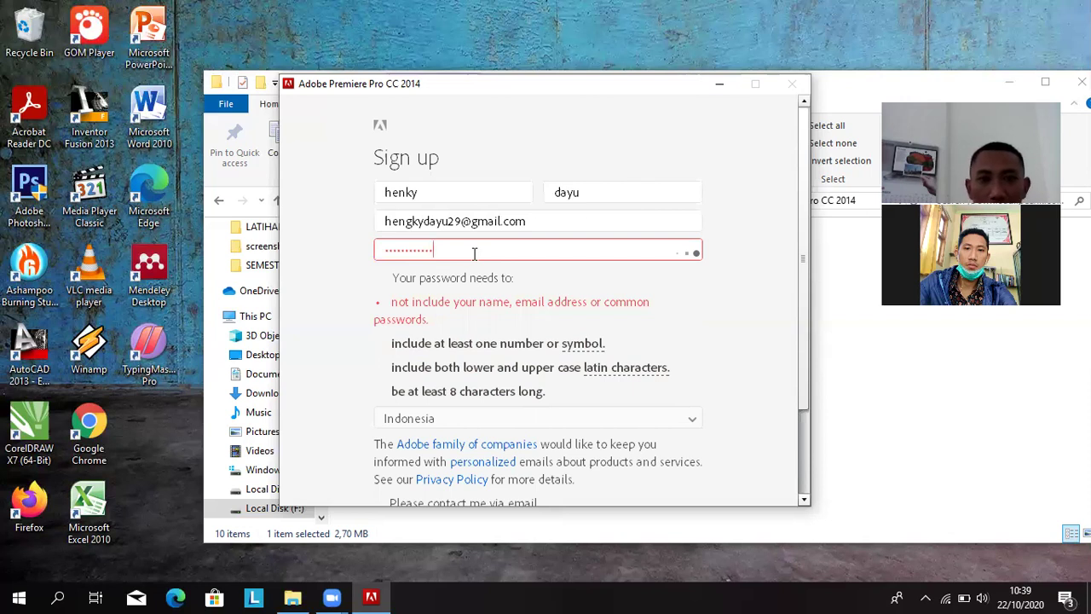
type("•")
key("BackSpace")
key("BackSpace")
key("BackSpace")
key("BackSpace")
key("BackSpace")
key("BackSpace")
key("BackSpace")
key("BackSpace")
key("BackSpace")
key("BackSpace")
key("BackSpace")
key("BackSpace")
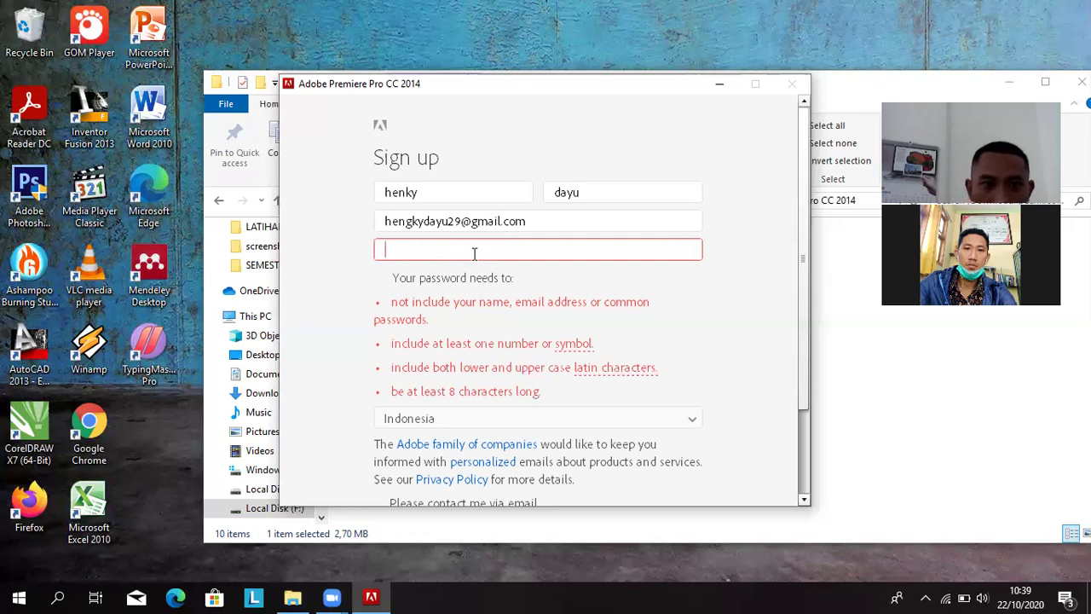
Type a new password, prefix it with an uppercase letter and append the digits 1234
left_click(454, 223)
key("shift+End")
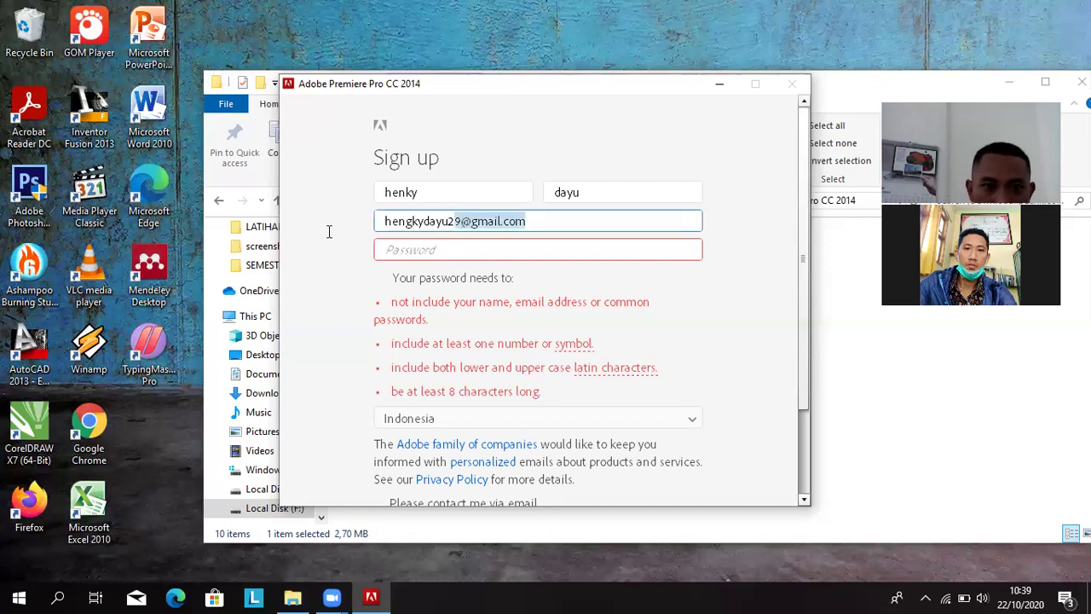
key("shift+Home")
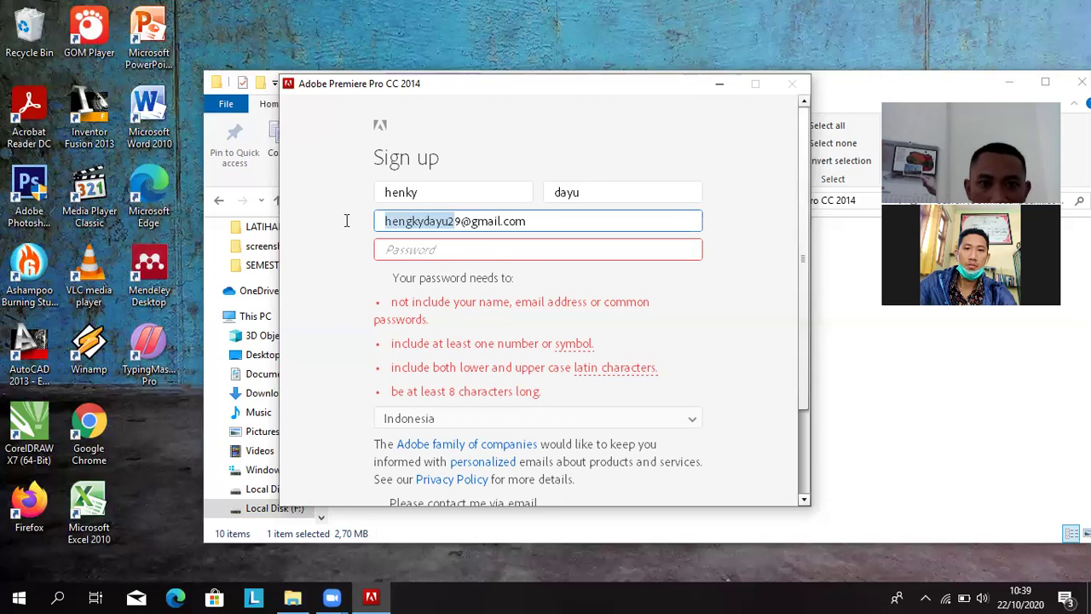
left_click(404, 250)
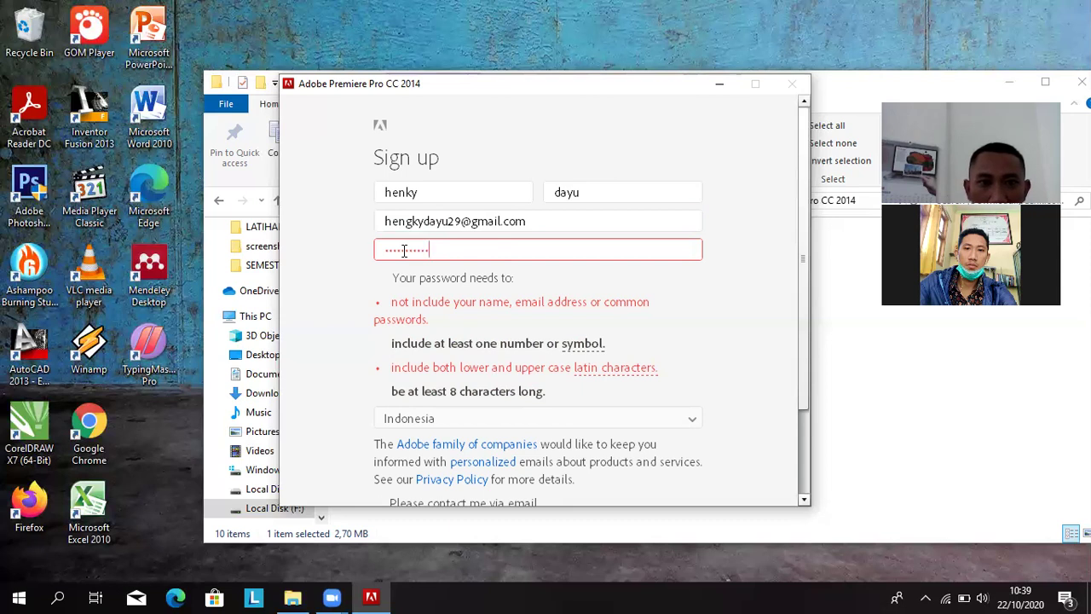
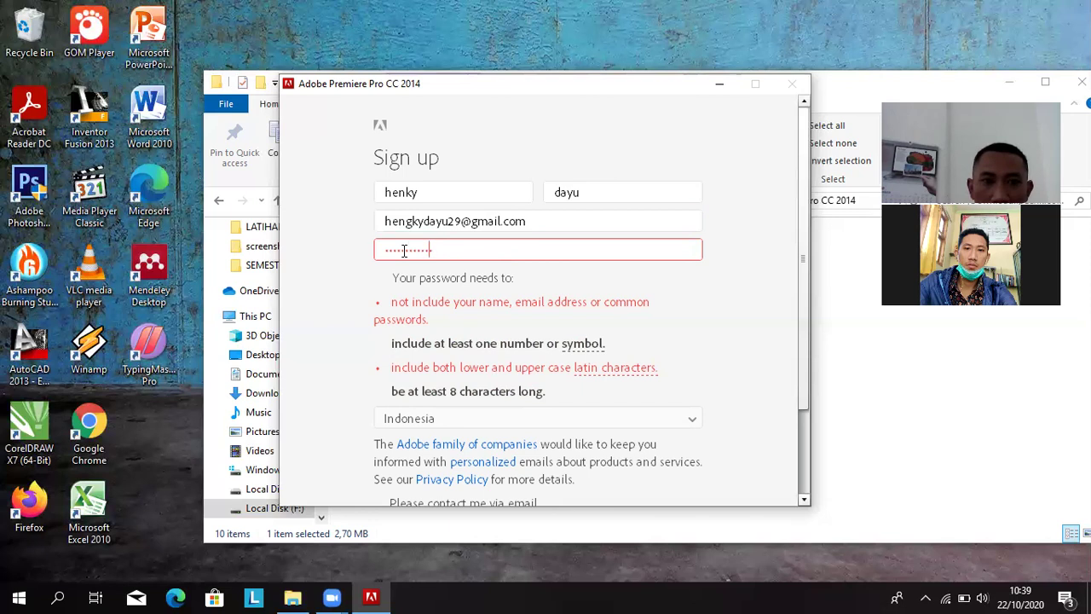
key("Home")
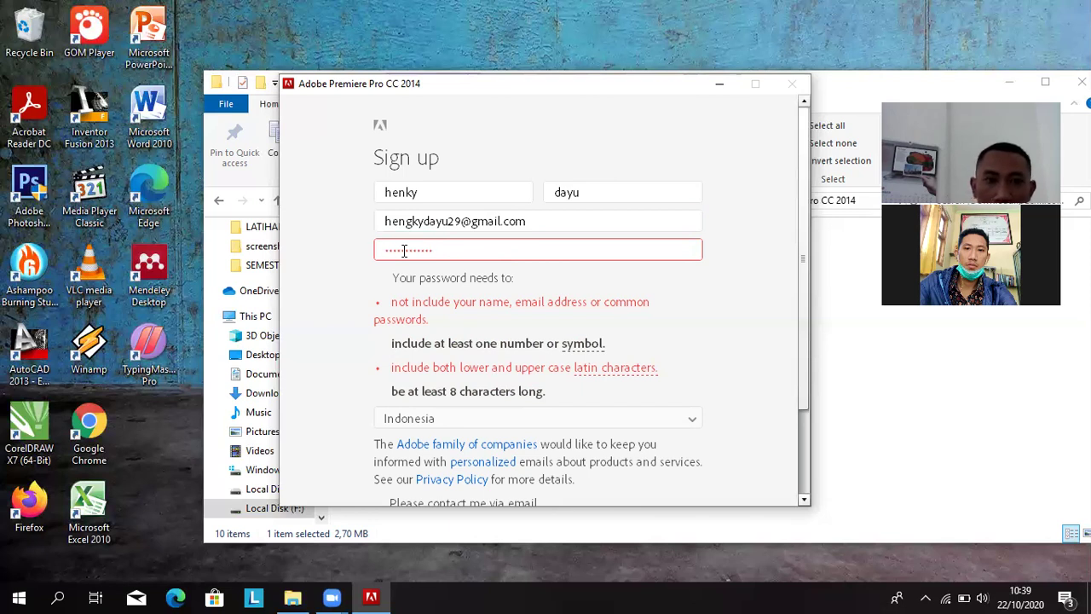
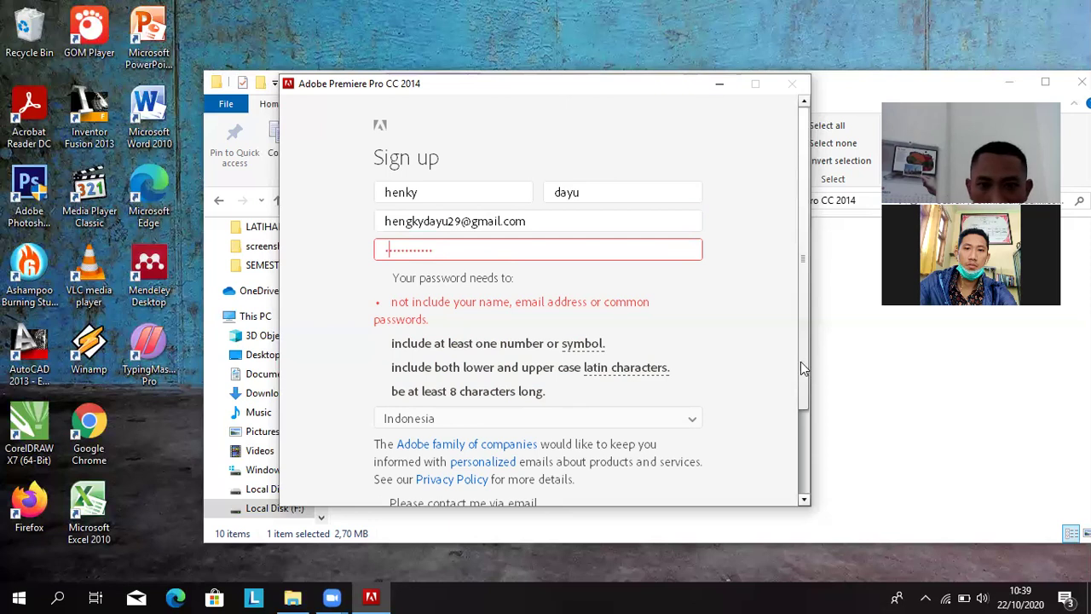
left_click(798, 438)
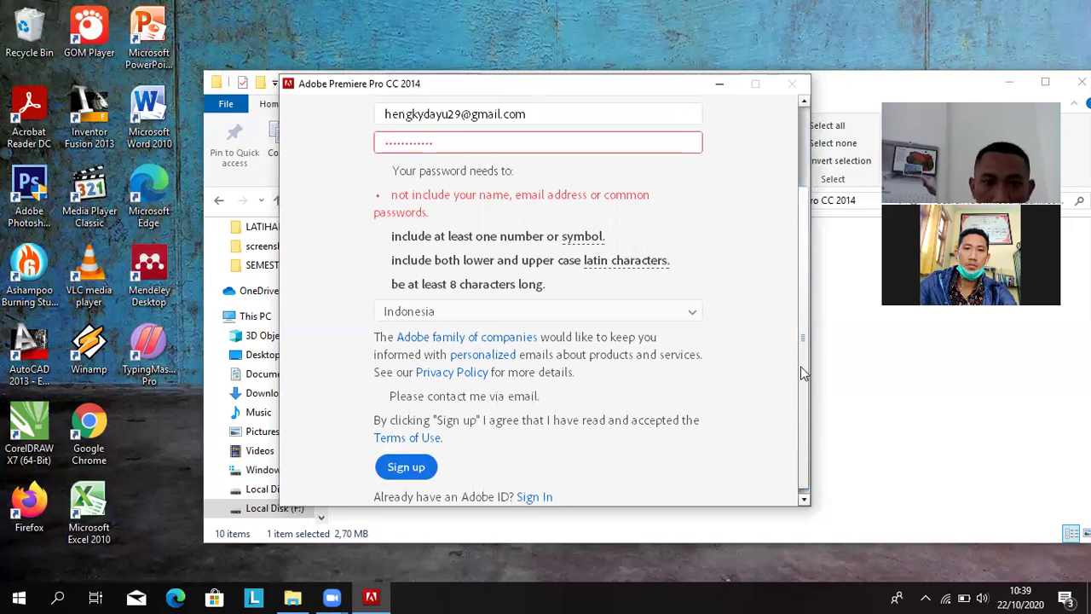
scroll(808, 293, "up", 1)
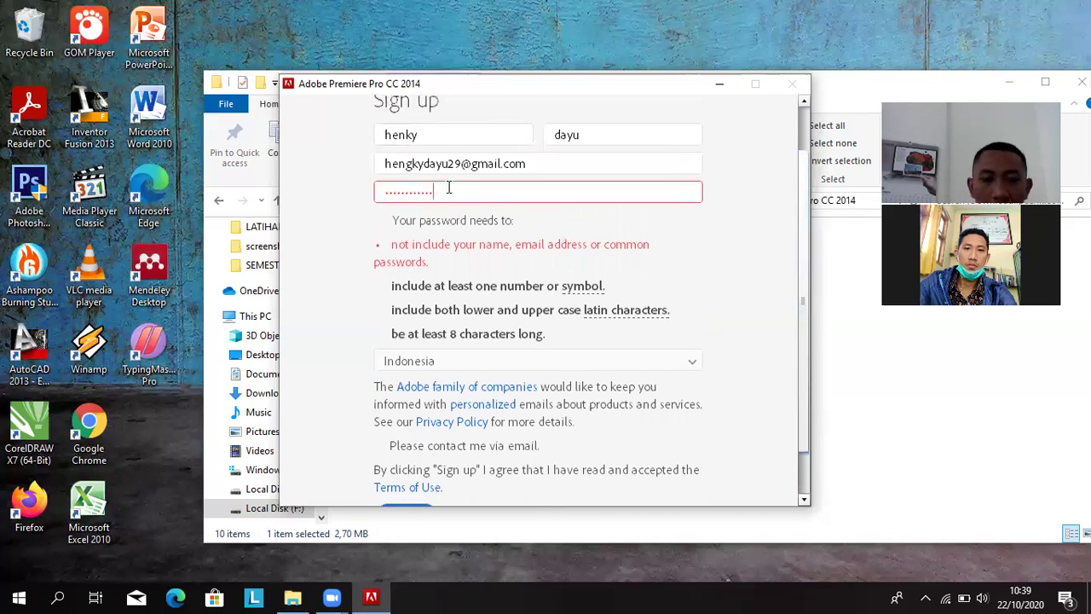
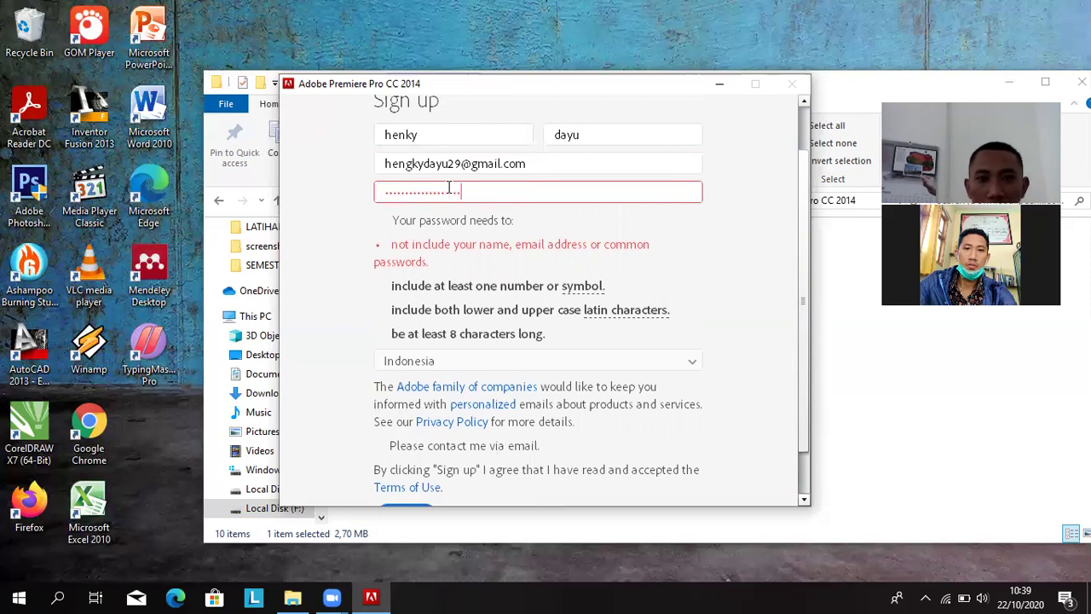
left_click(7, 597)
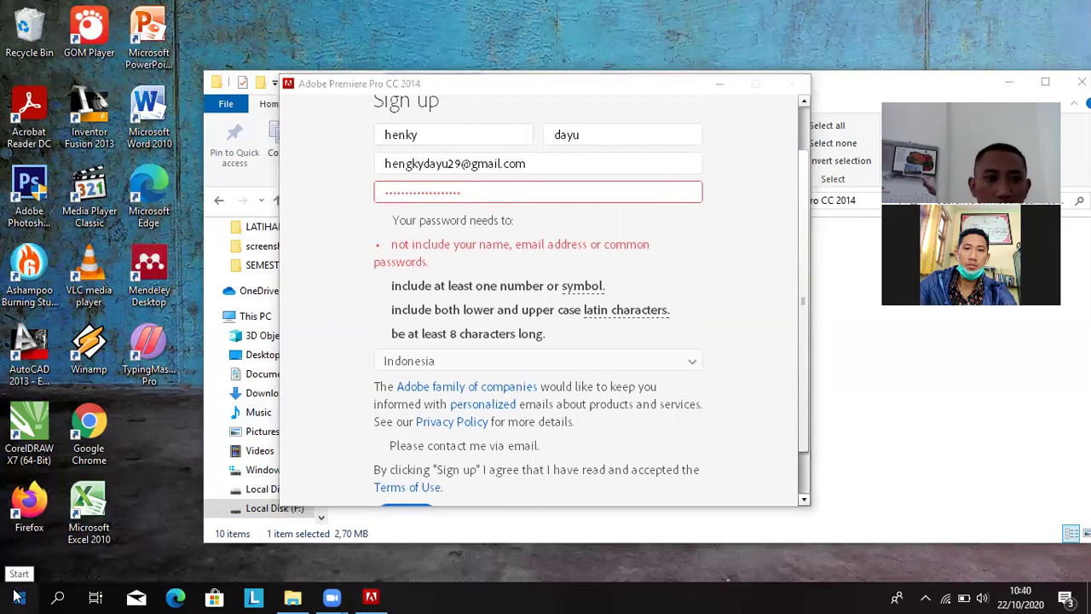
Open Notepad and draft a new password there, removing the trailing @
left_click(17, 597)
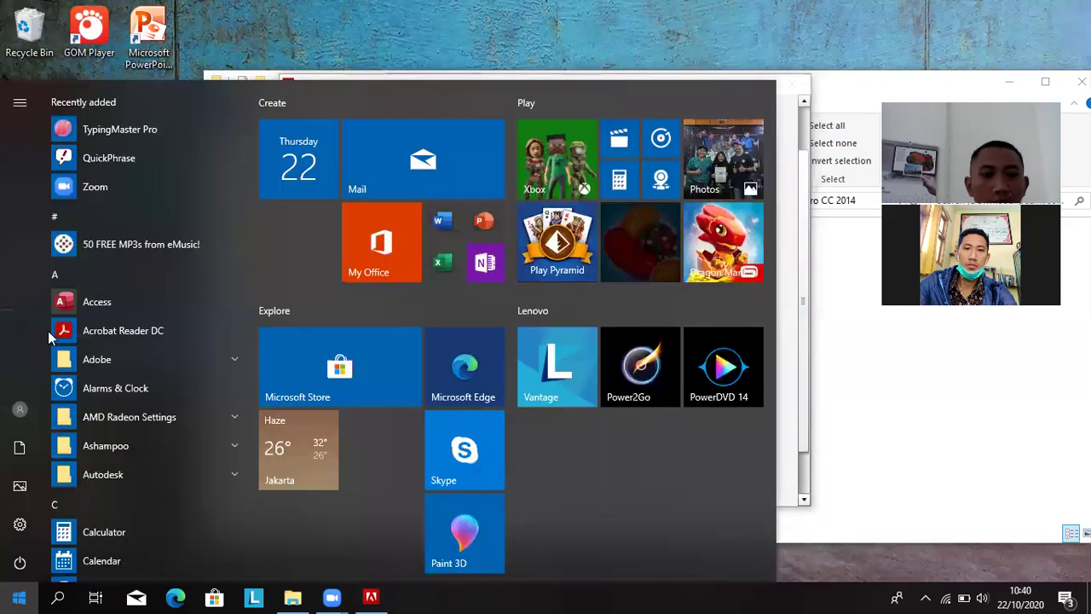
type("note")
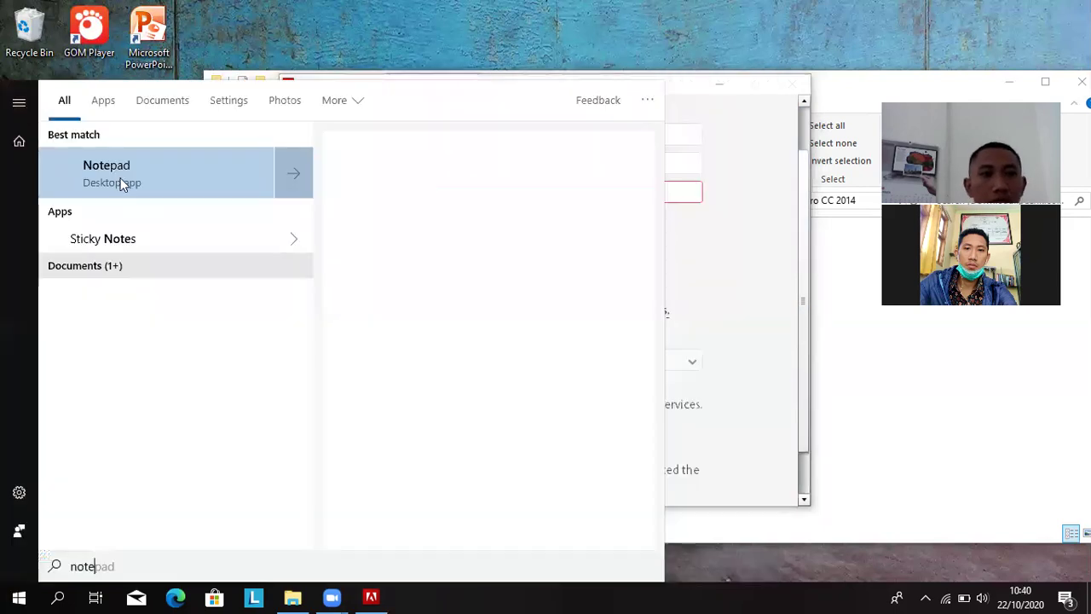
left_click(118, 181)
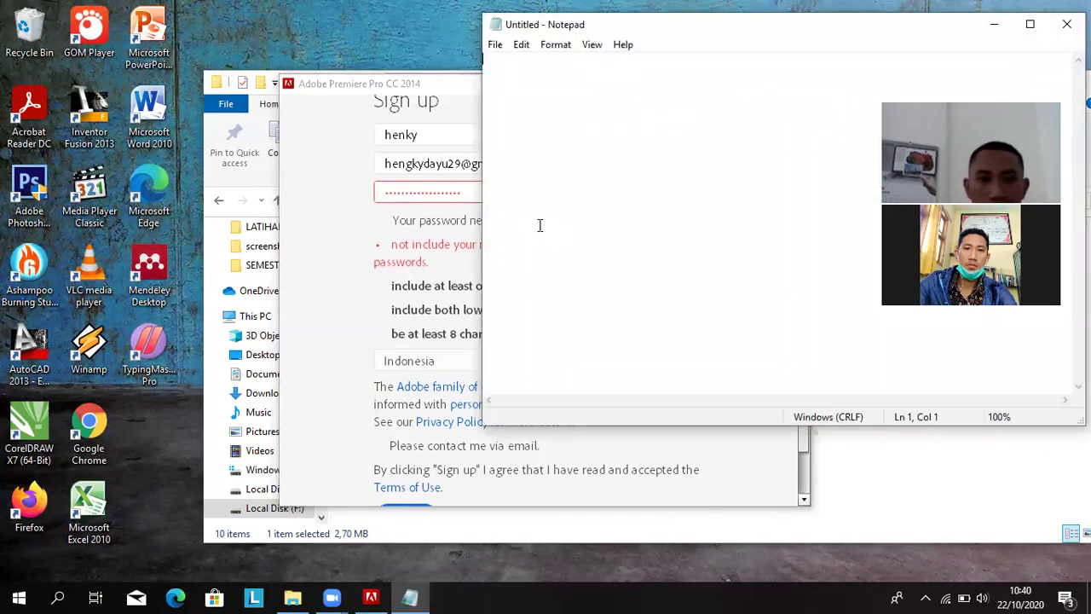
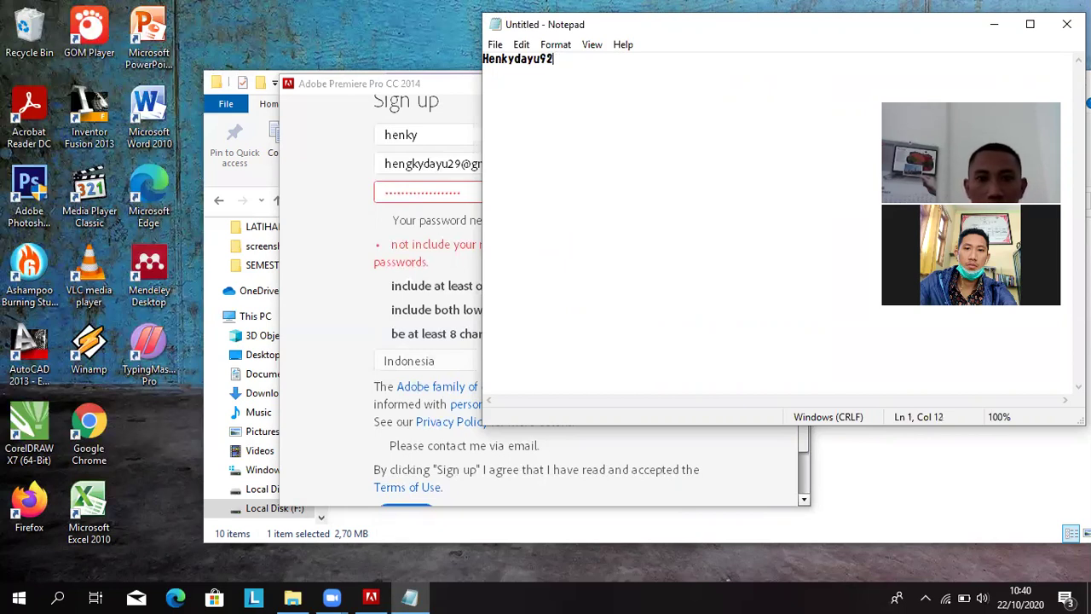
key("ctrl+a")
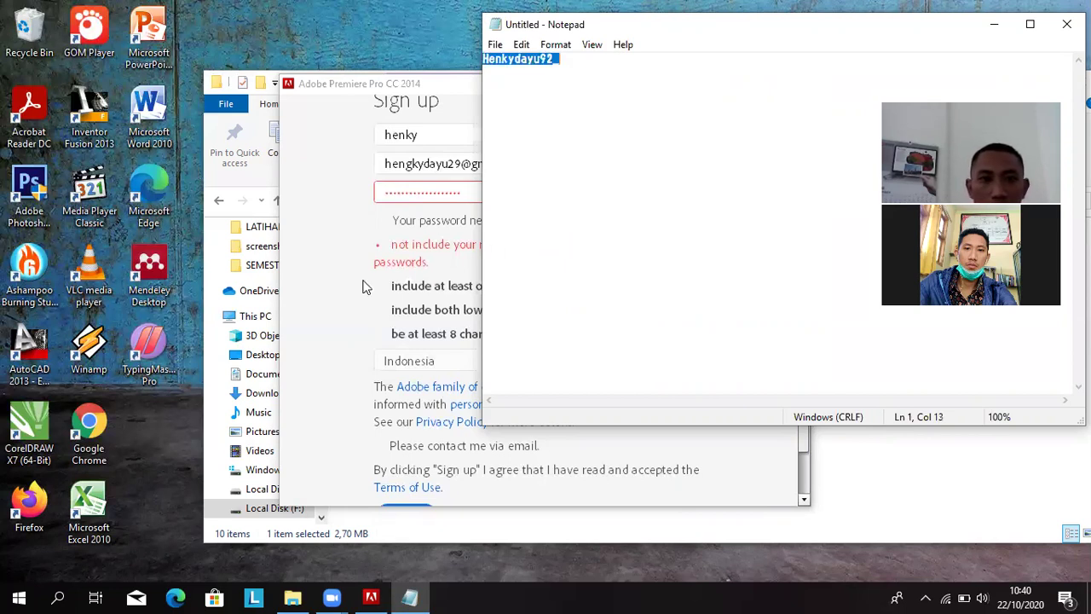
Paste the drafted password into the sign-up form, then revise it with an underscore and paste again
left_click(419, 198)
key("ctrl+a")
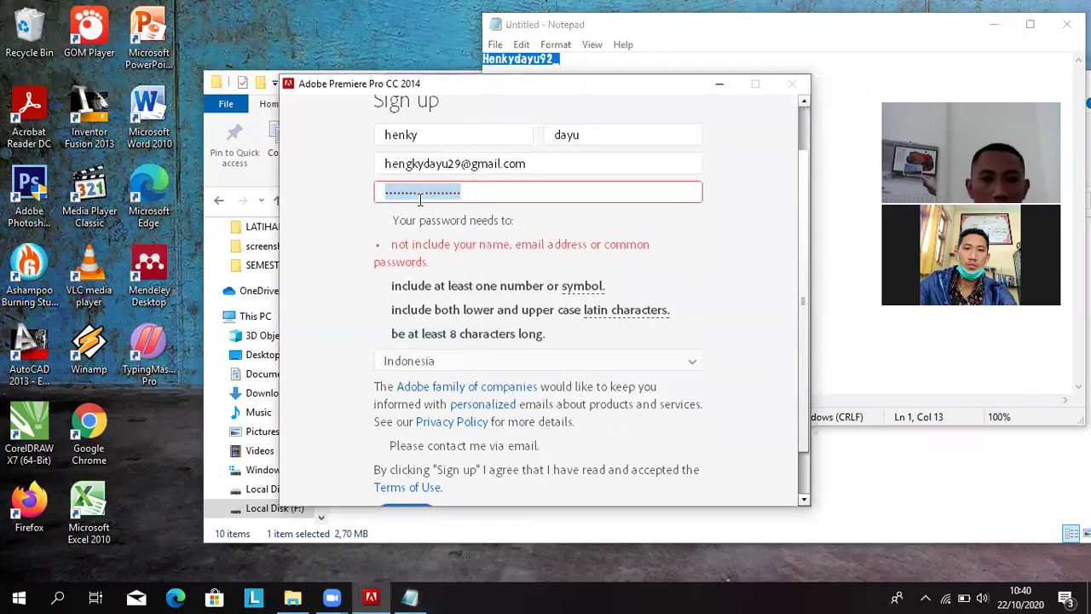
key("ctrl+v")
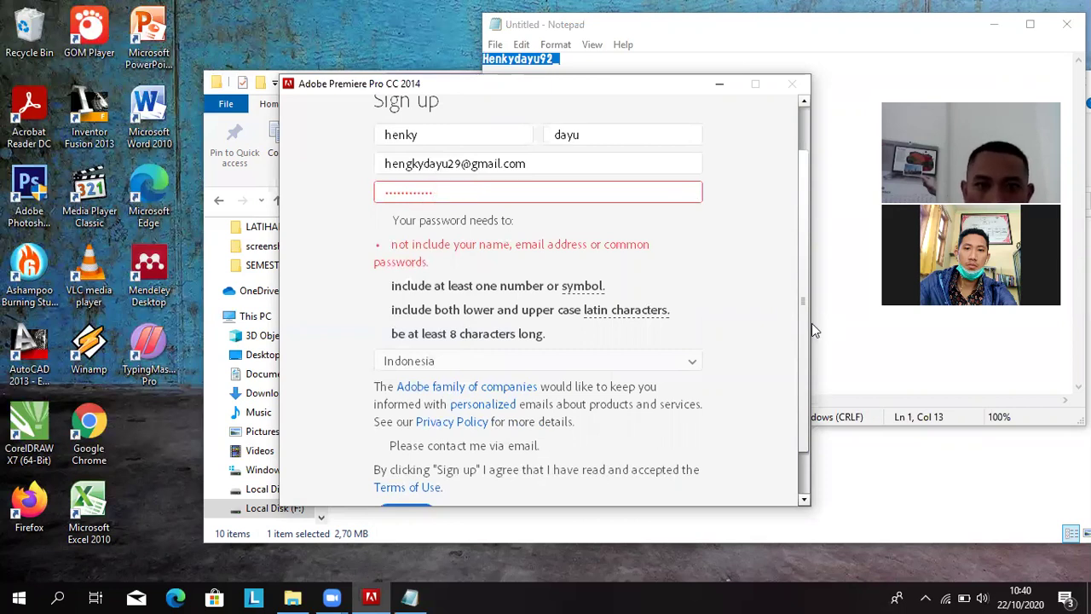
left_click(866, 152)
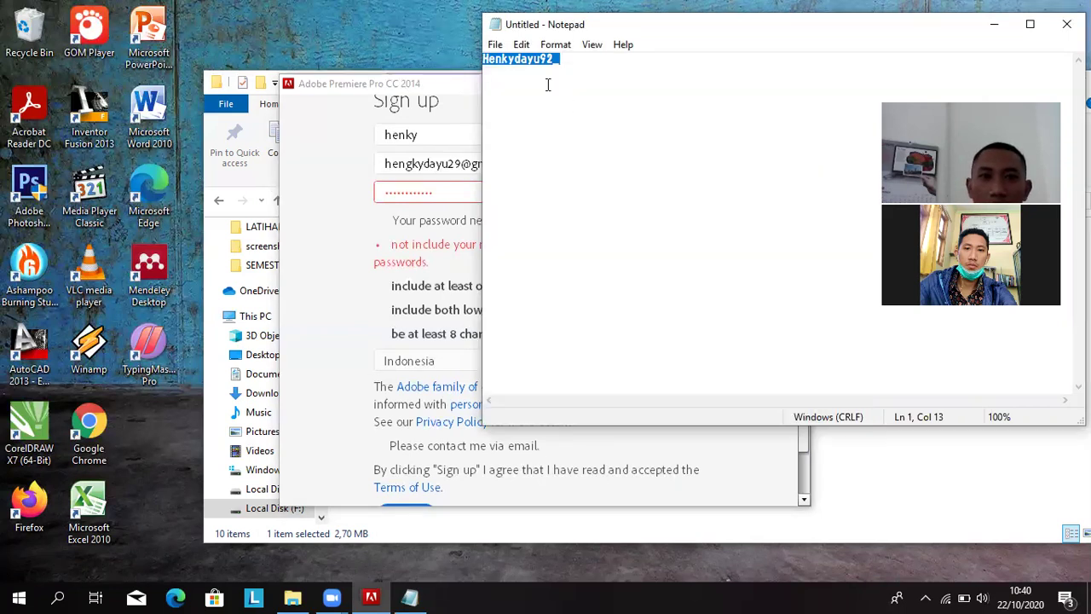
left_click(514, 67)
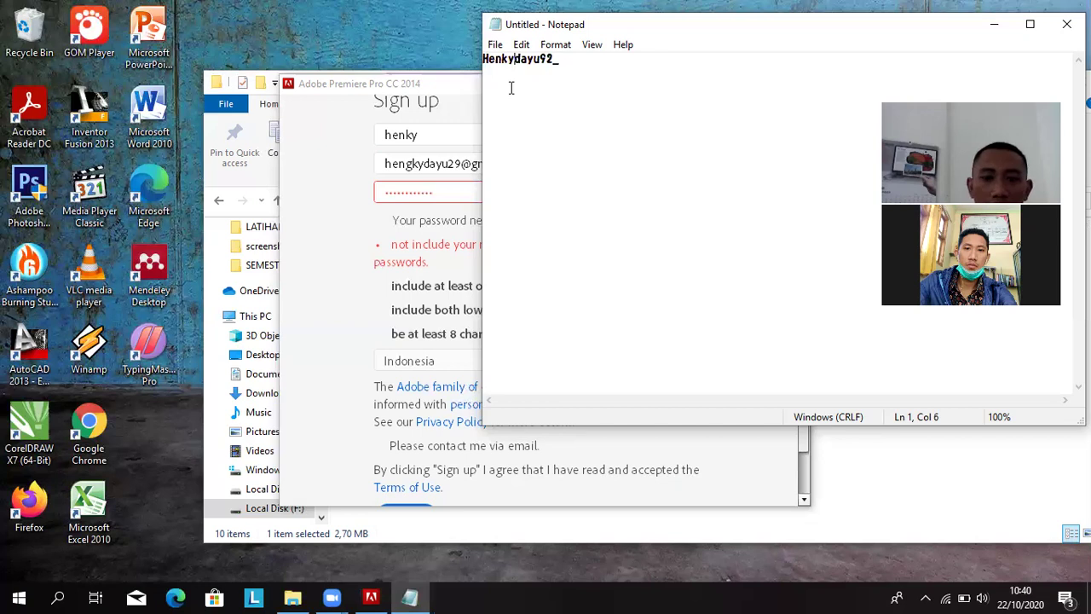
type("_")
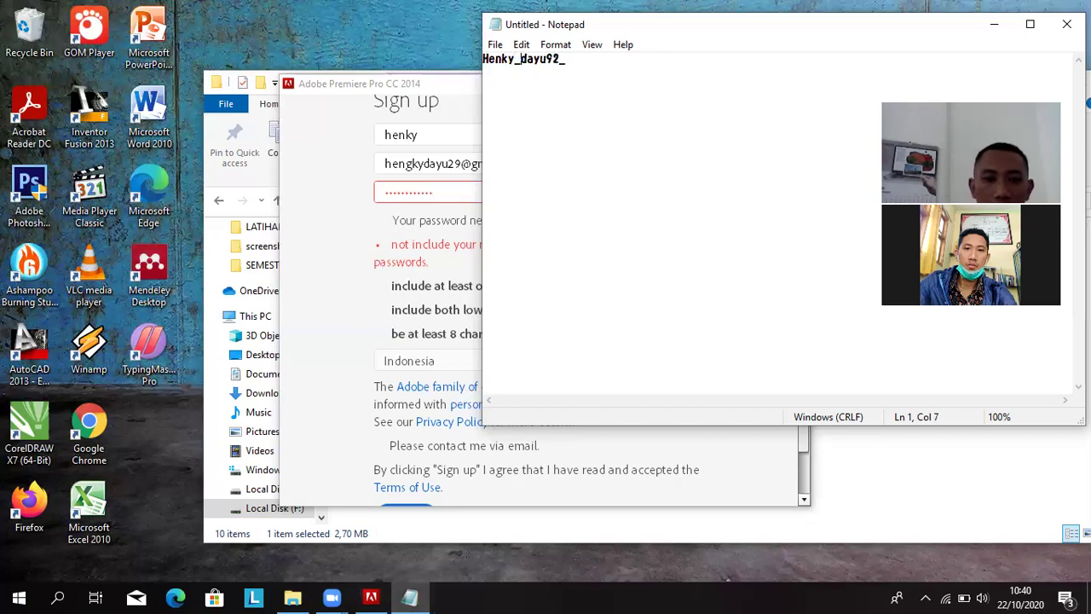
double_click(523, 59)
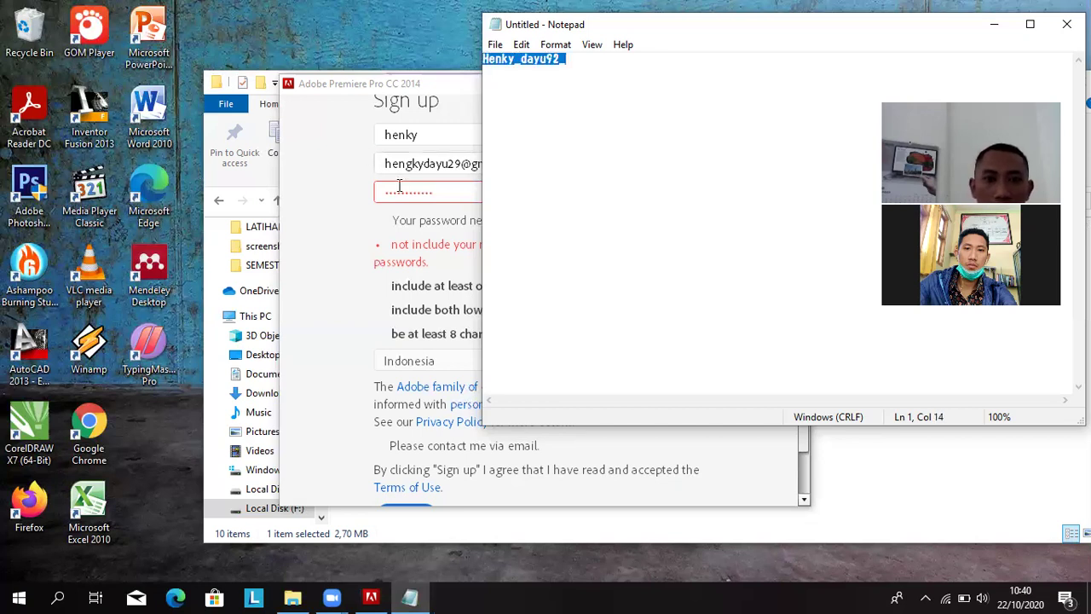
left_click(398, 186)
key("ctrl+v")
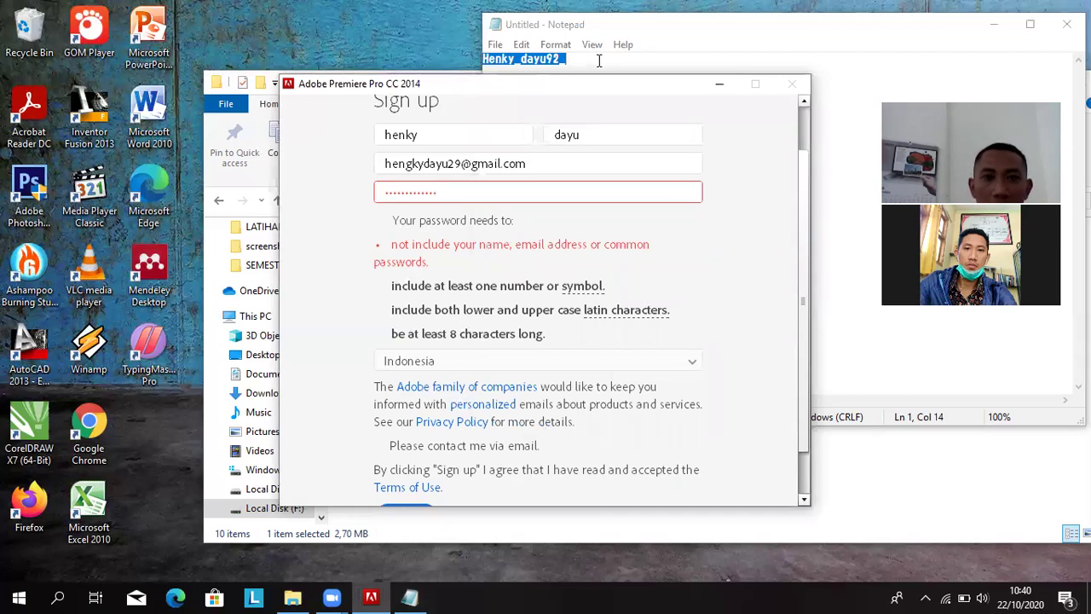
Remove the stray letter from the noted password and paste the corrected version over the form entry
left_click(501, 68)
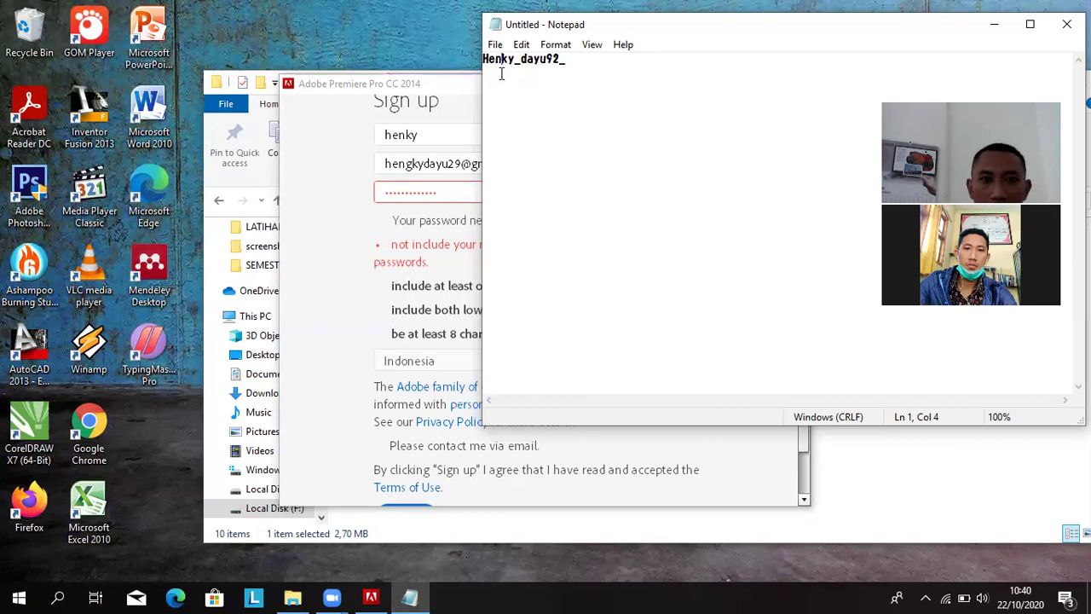
key("BackSpace")
key("BackSpace")
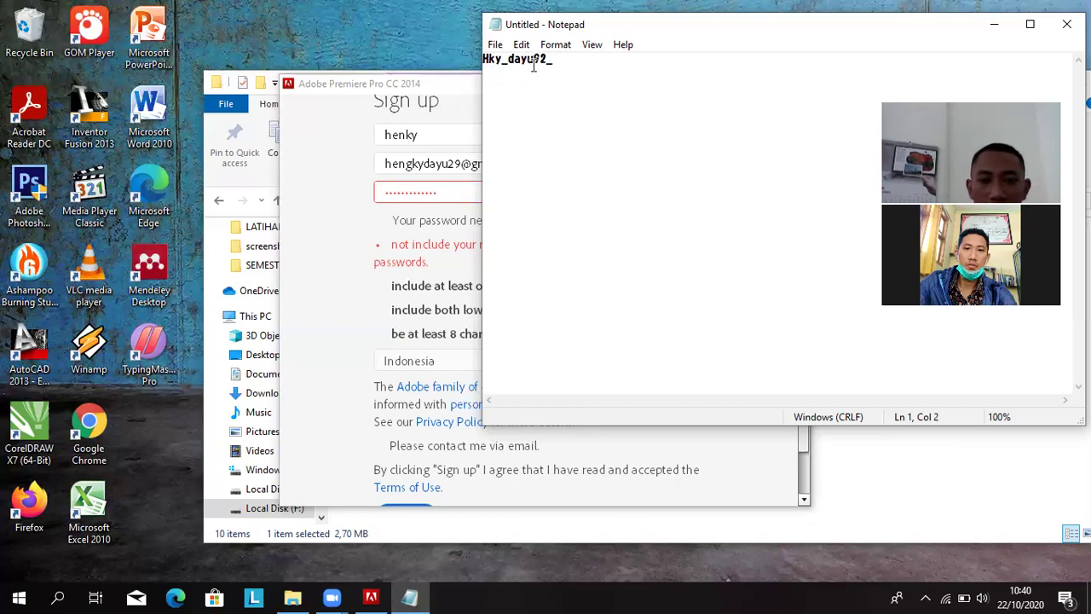
key("ctrl+a")
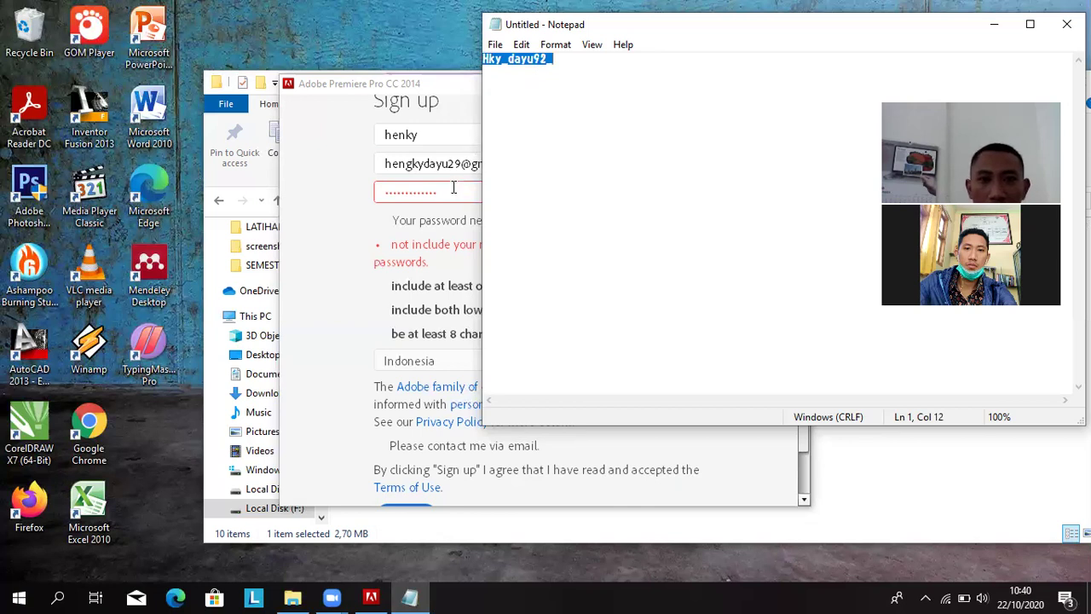
left_click(453, 188)
key("BackSpace")
key("BackSpace")
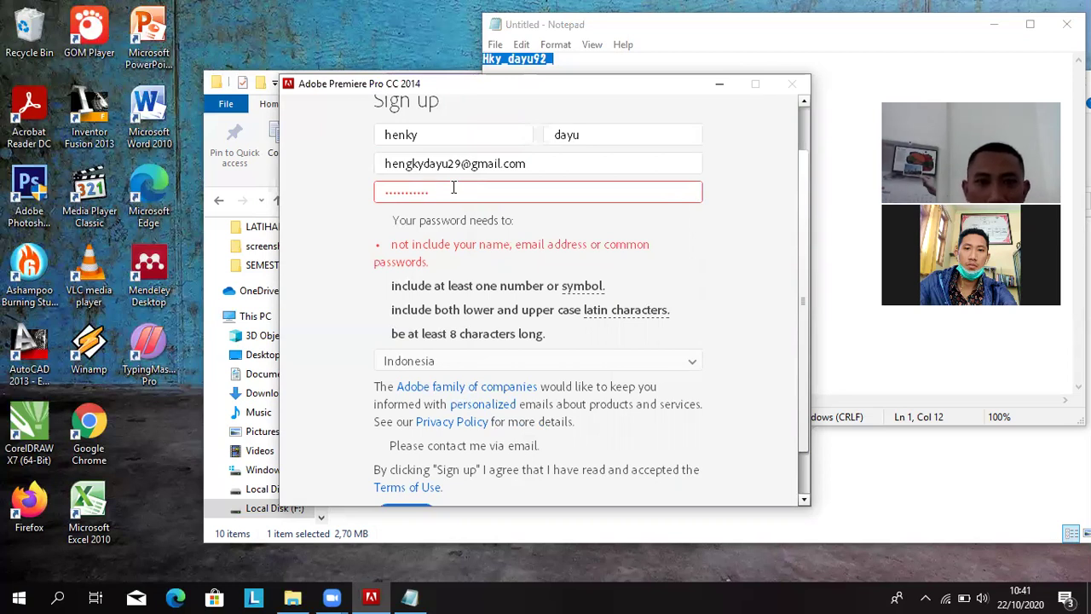
left_click(534, 62)
key("BackSpace")
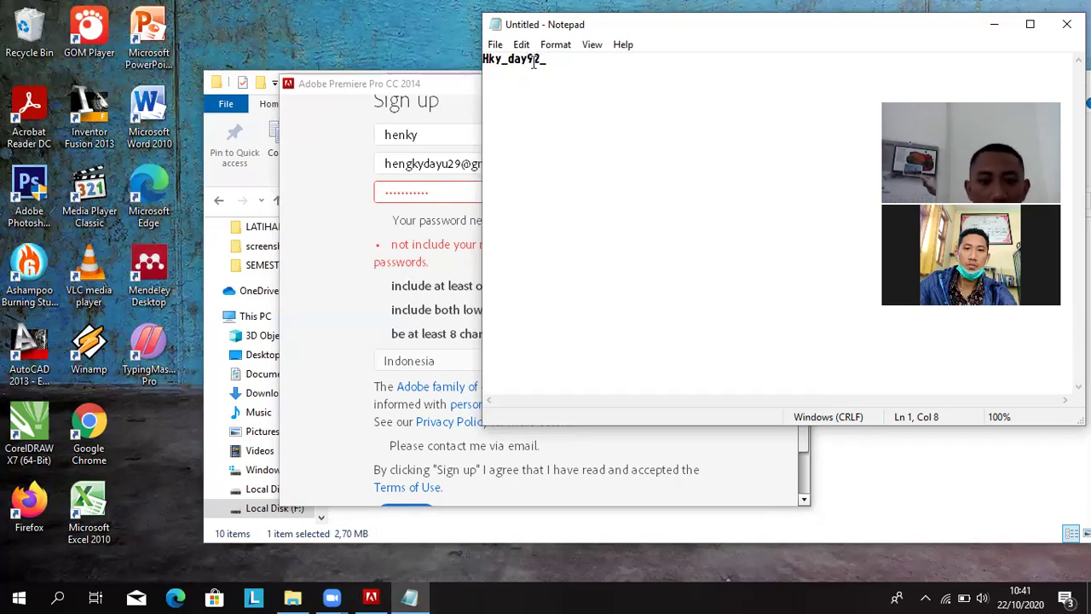
double_click(533, 62)
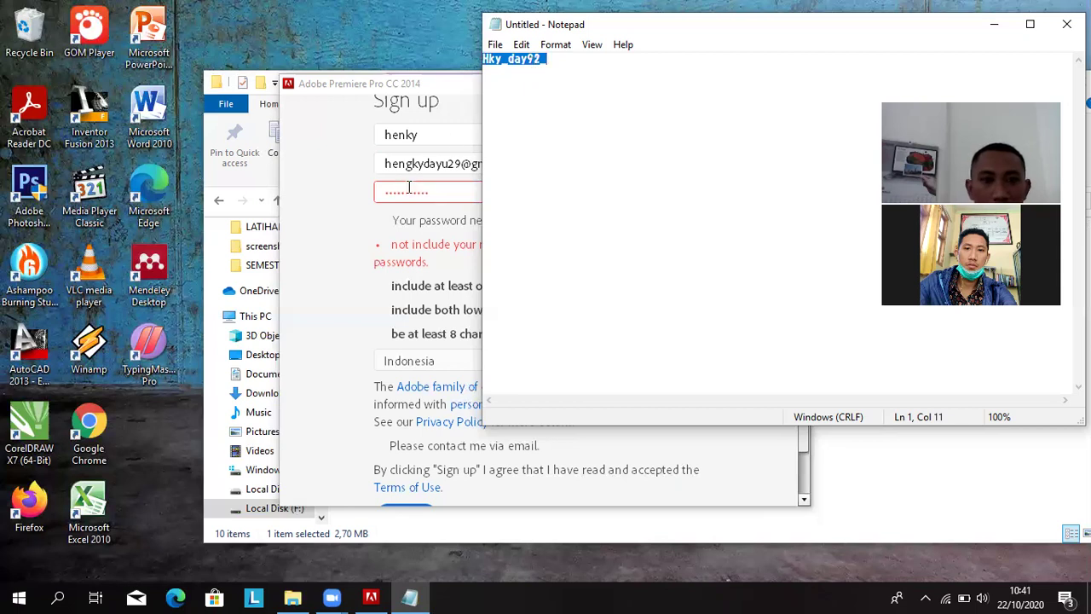
left_click(409, 188)
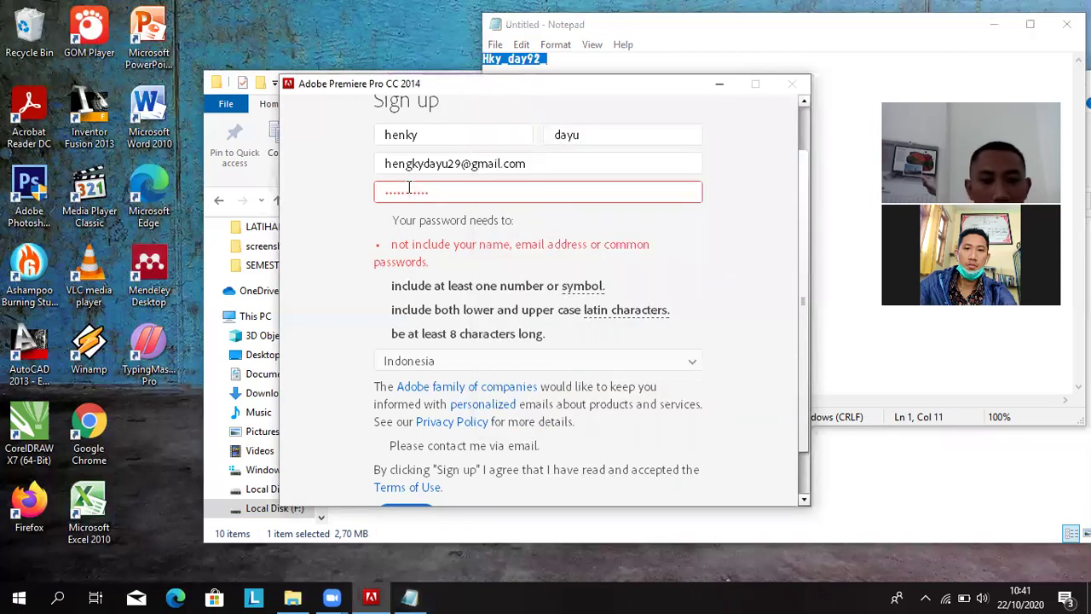
double_click(409, 188)
key("ctrl+v")
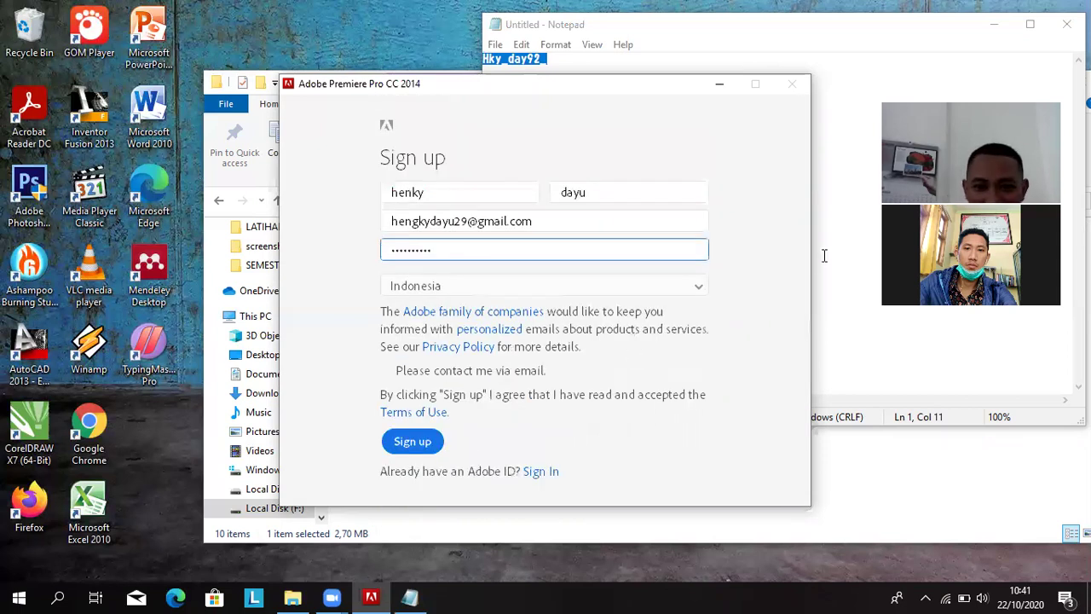
Submit the sign-up, move Notepad aside, accept the license agreement and start installation
left_click(412, 441)
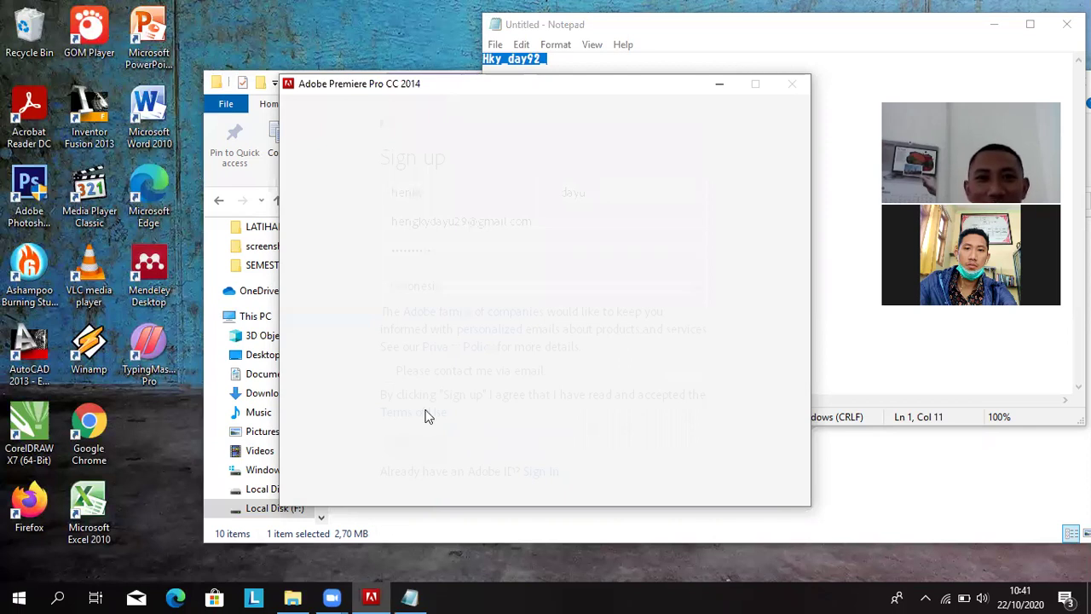
left_click(684, 112)
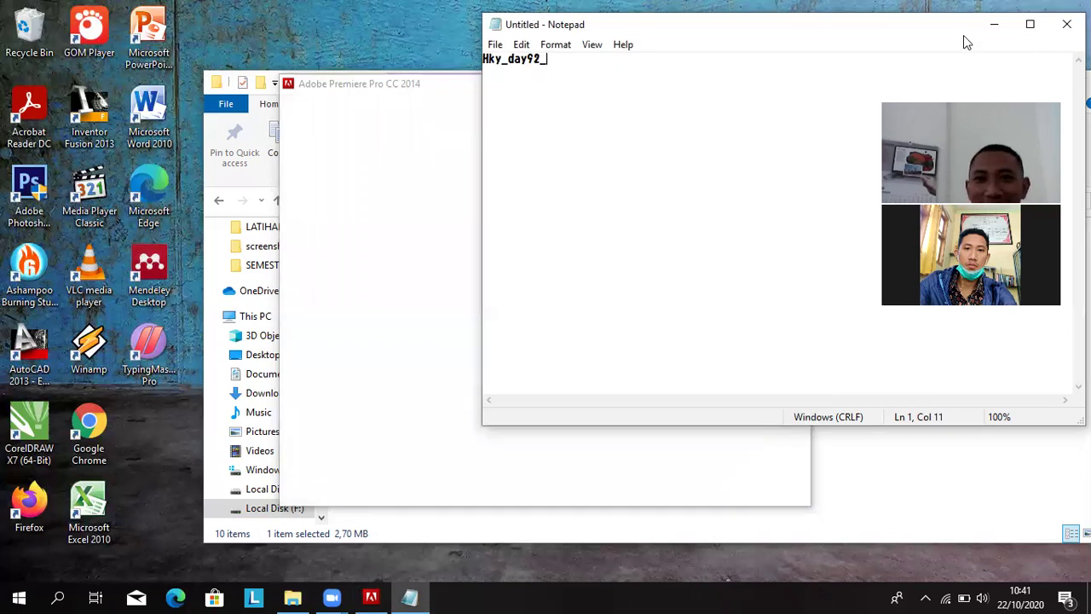
left_click_drag(682, 24, 674, 91)
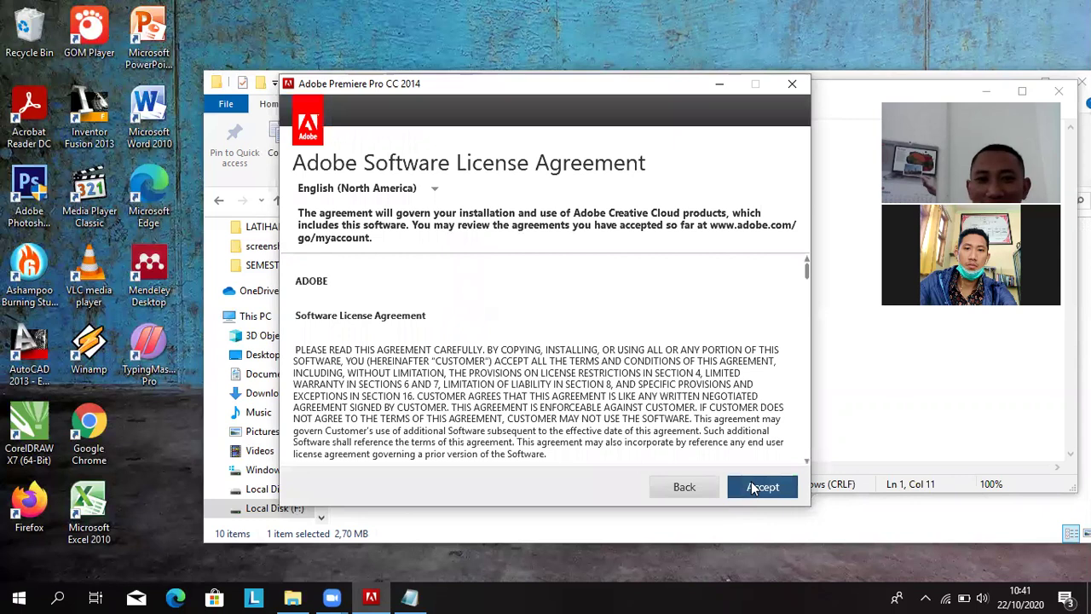
left_click(753, 487)
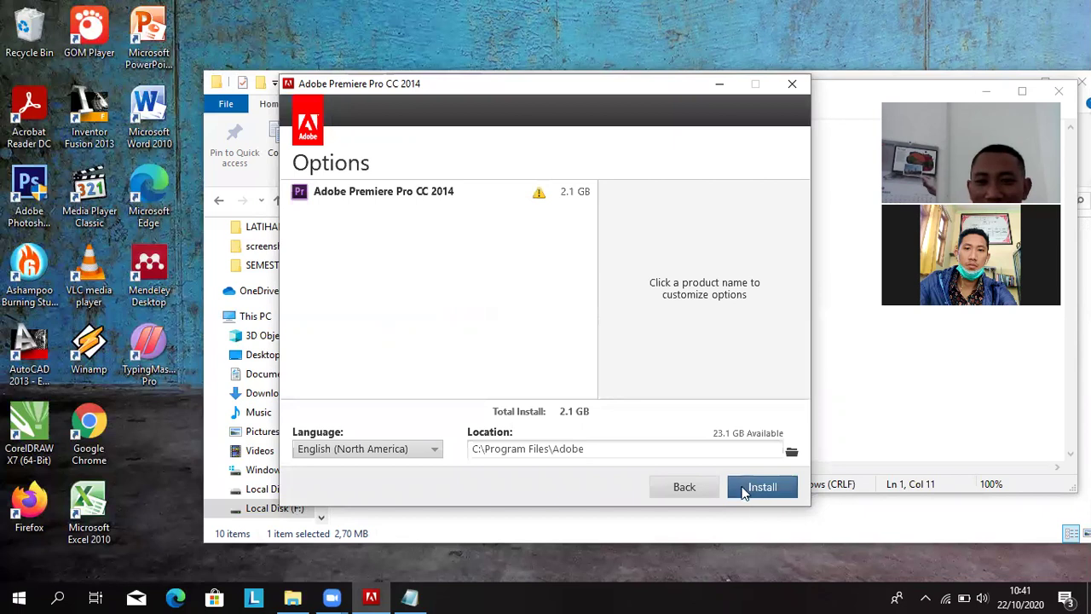
left_click(757, 486)
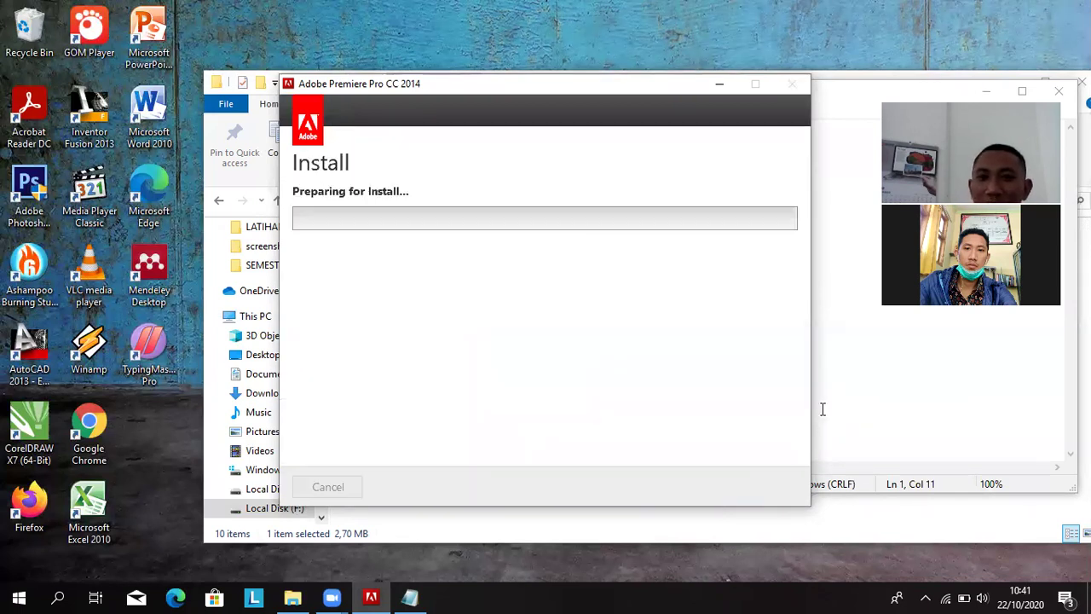
Add the lines 'ini pasword id adobe', 'email :' and 'pass :' below the noted password
left_click(821, 407)
key("Return")
key("Return")
type("ini pasword id ")
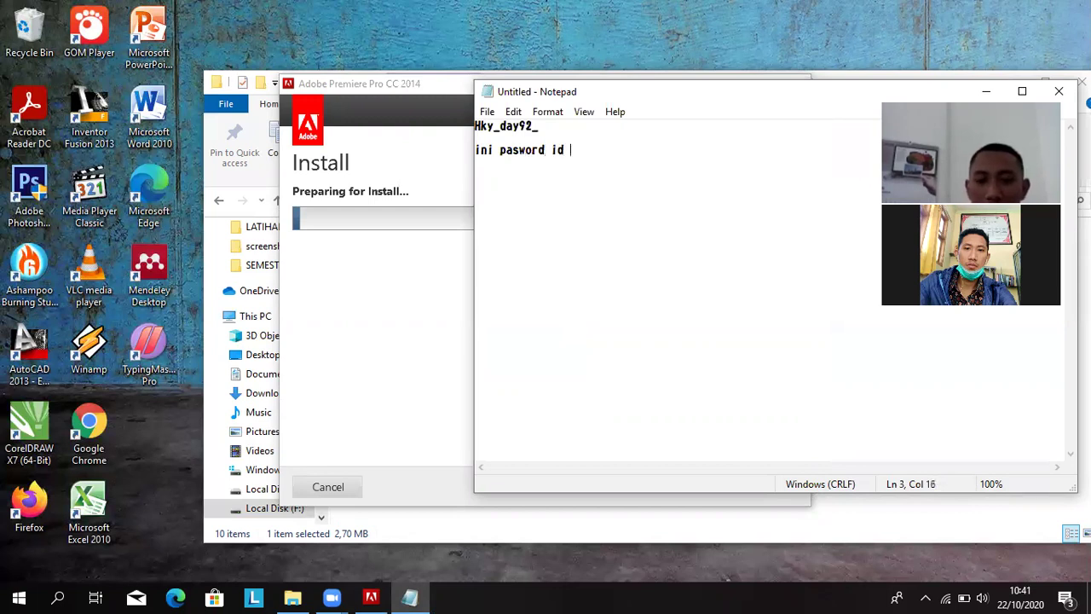
type("ado")
type("vb")
key("BackSpace")
key("BackSpace")
type("be")
key("Return")
key("Return")
type("email :")
key("Return")
type("pass :")
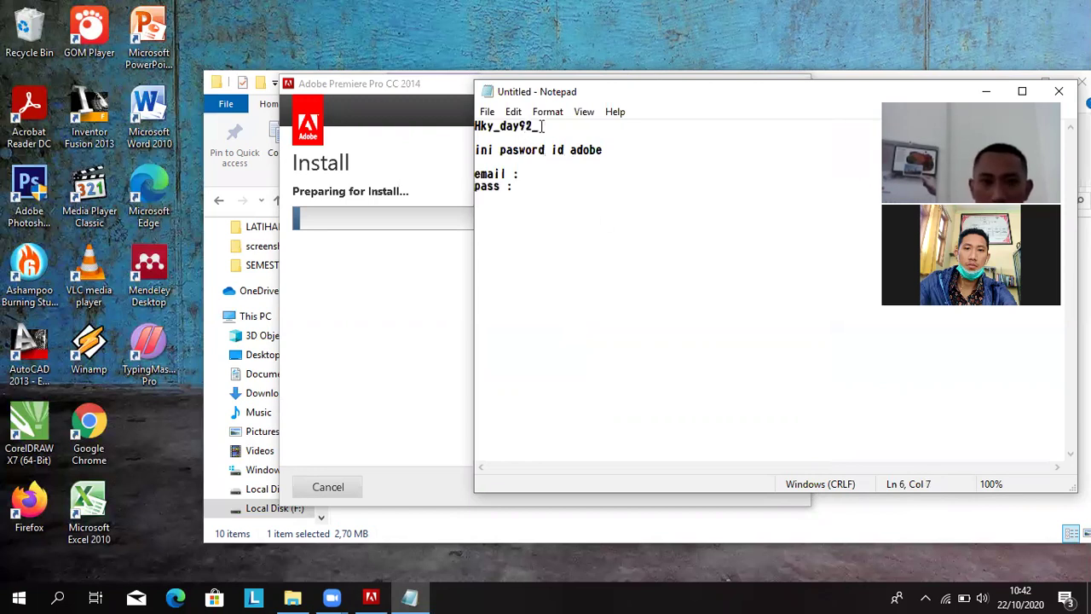
Copy the password from the first line and paste it after the 'pass :' label
key("ctrl+Home")
key("End")
key("shift+Home")
key("ctrl+c")
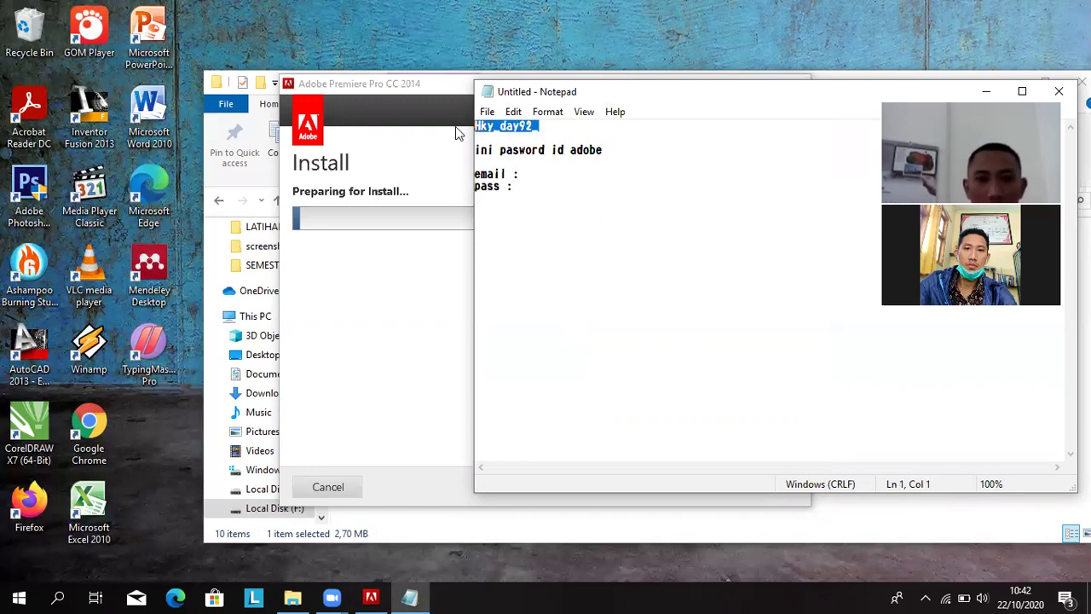
left_click(564, 184)
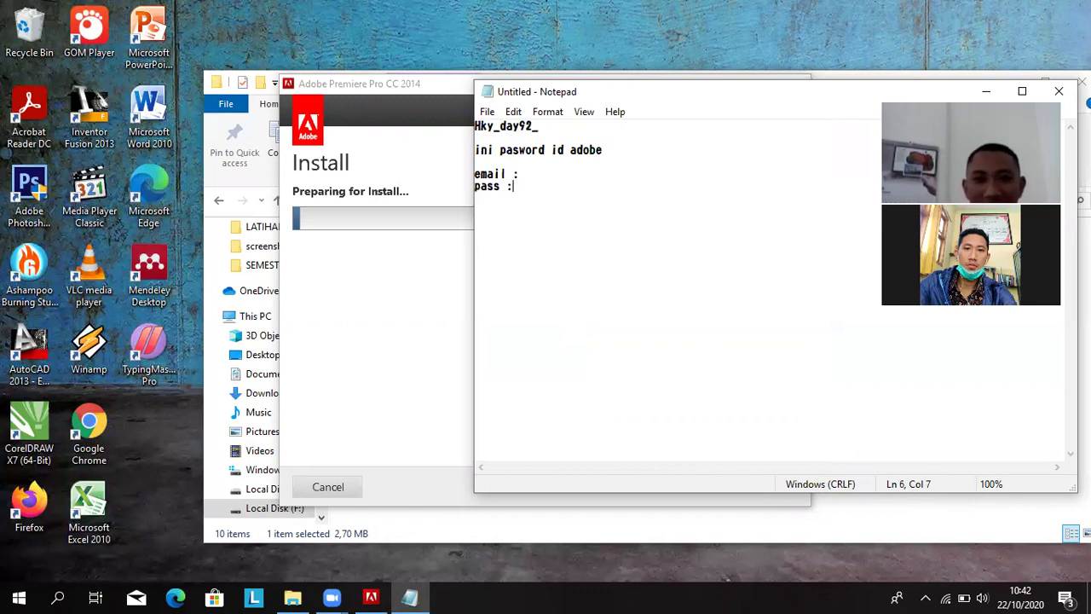
key("ctrl+v")
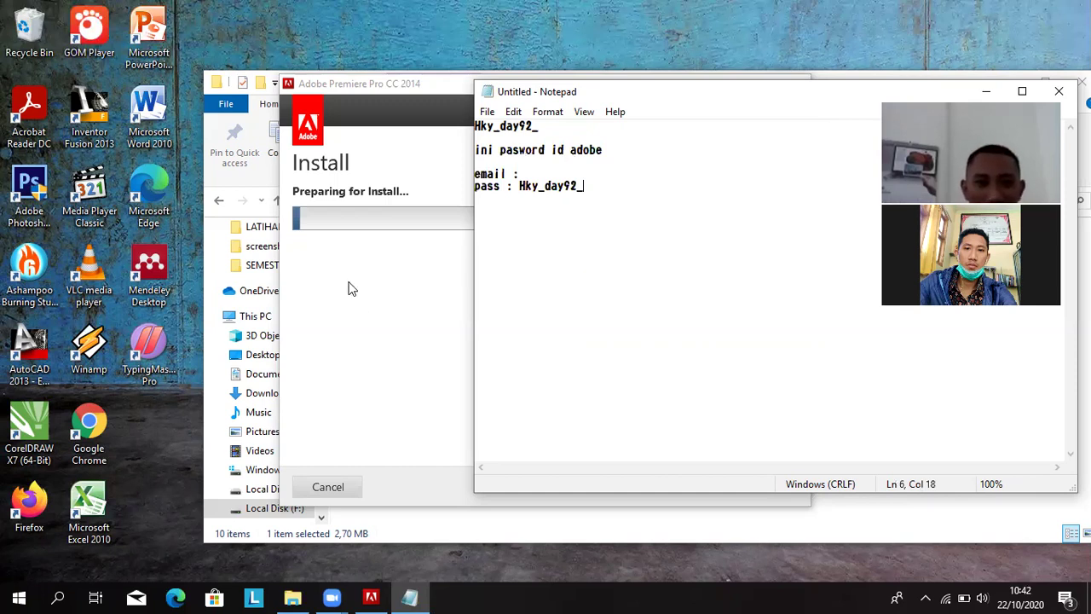
Save the note to Local Disk (F:) as 'password id ADOBE'
key("ctrl+s")
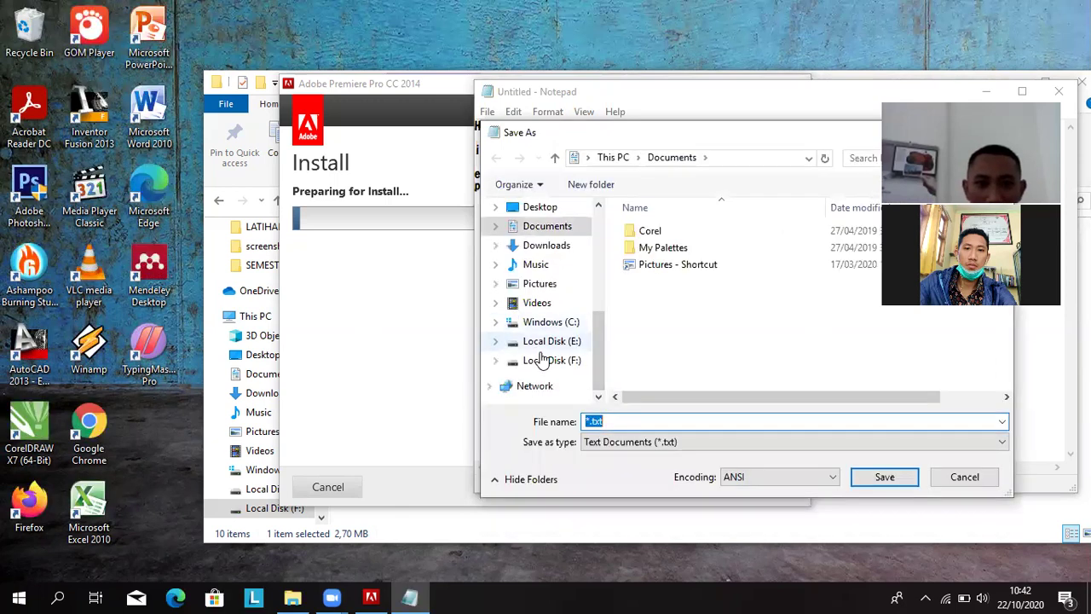
left_click(544, 359)
left_click(792, 421)
type("password id ad")
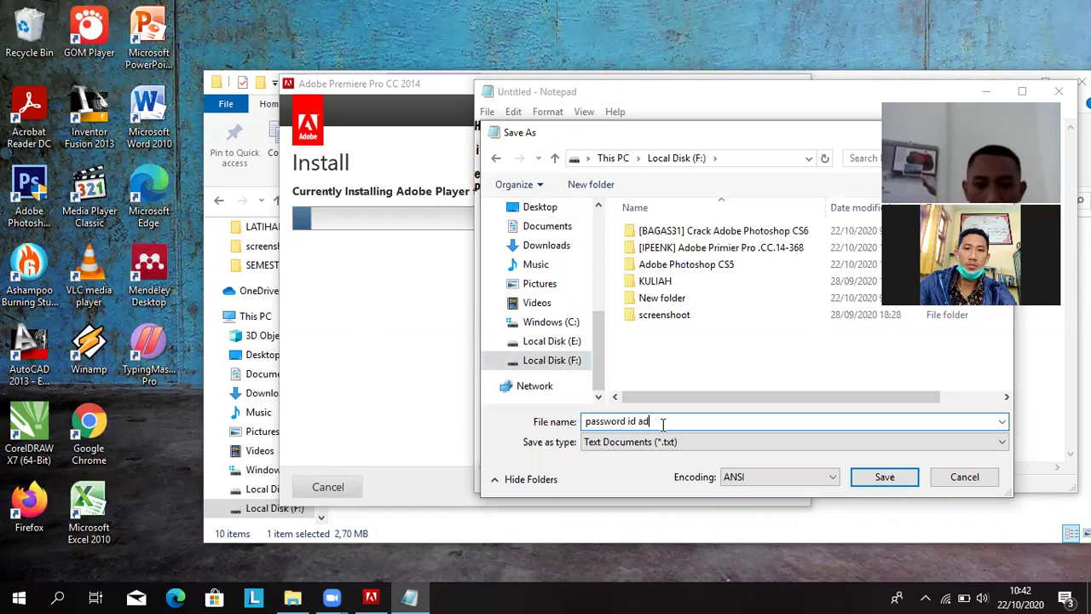
key("BackSpace")
type("A")
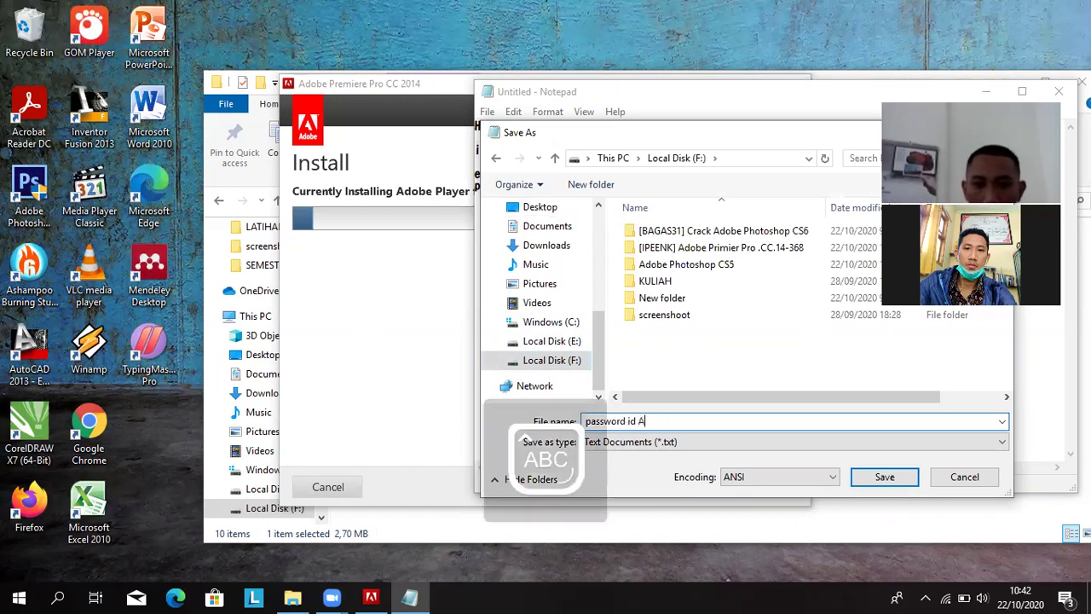
type("DOBE")
key("Return")
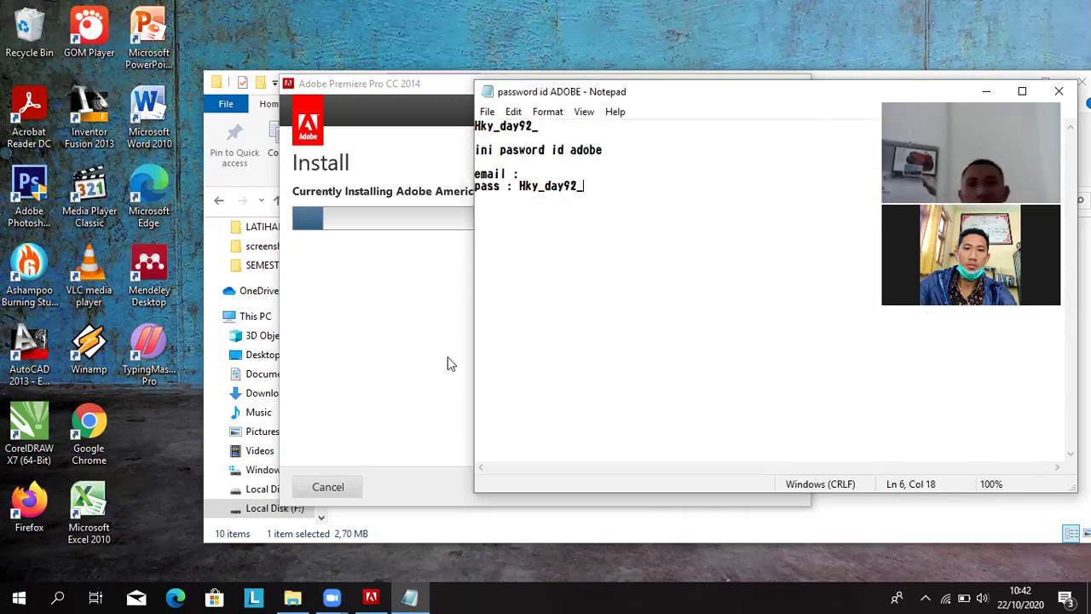
Return to the installer, wait for installation to finish, and launch Premiere Pro CC 2014
left_click(447, 356)
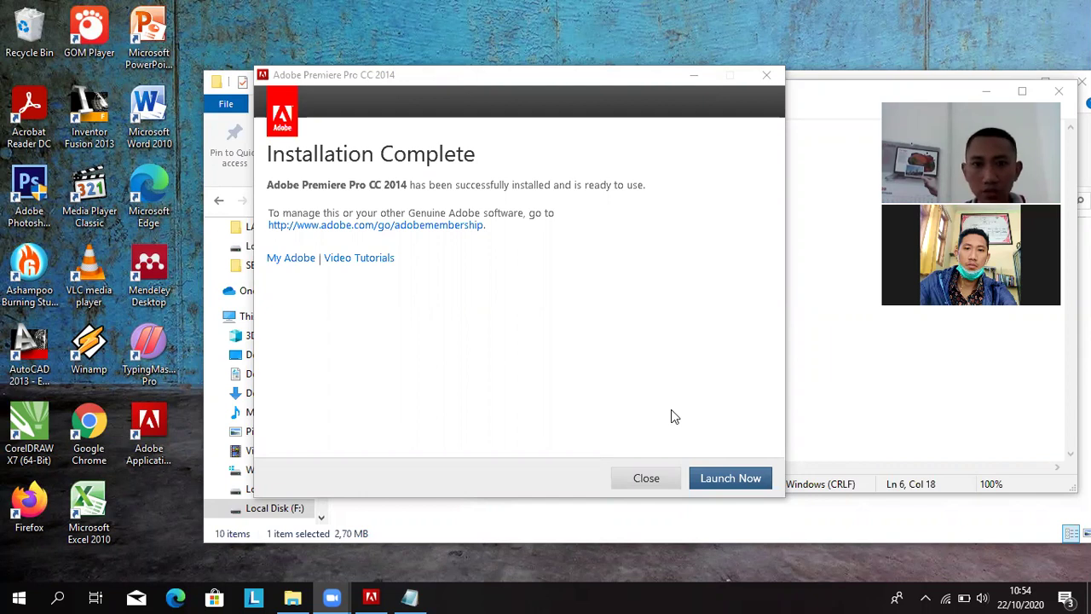
left_click(705, 474)
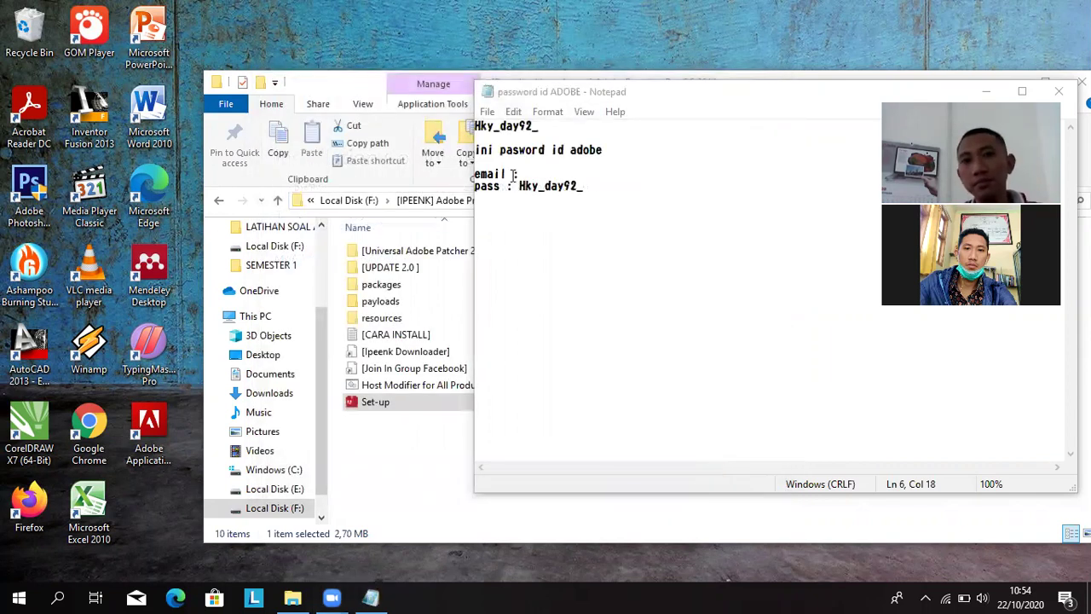
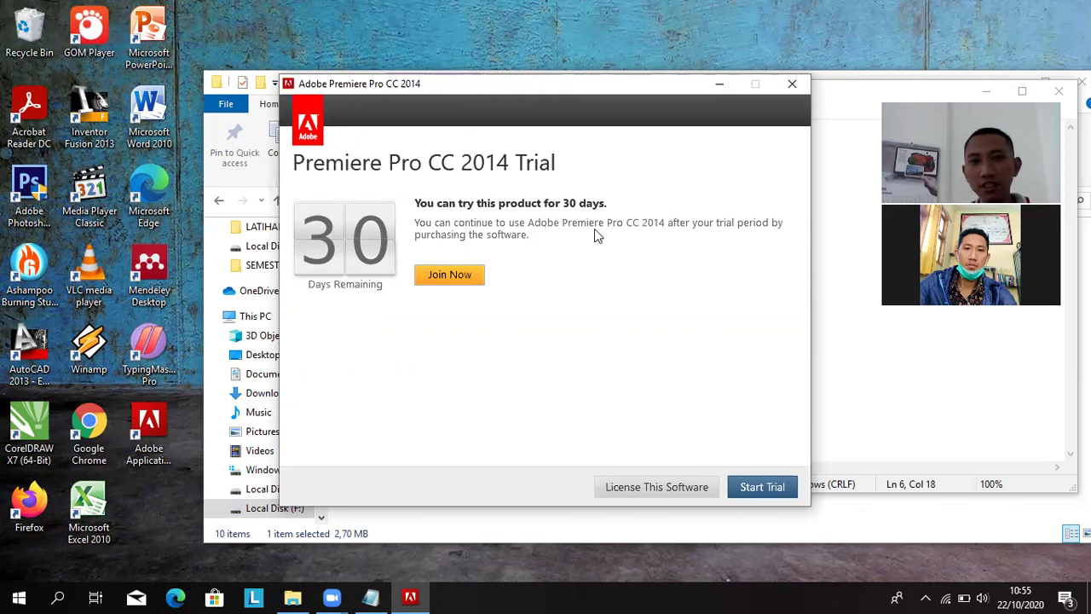
Start the 30-day Premiere Pro CC 2014 trial so the program begins loading
left_click(782, 488)
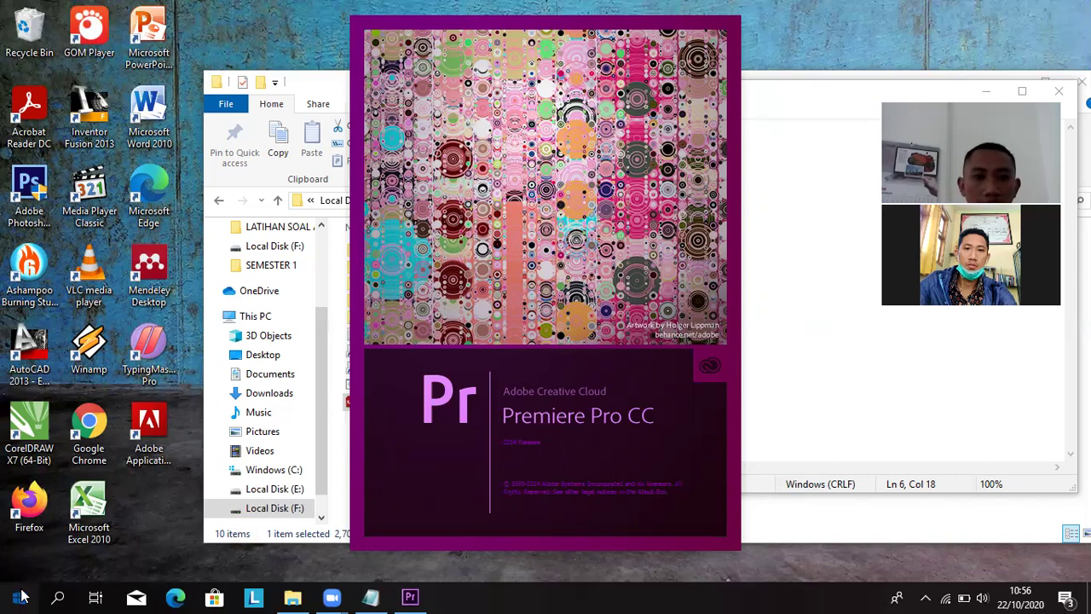
Open and close the Start menu while Premiere loads to its Welcome screen
left_click(14, 596)
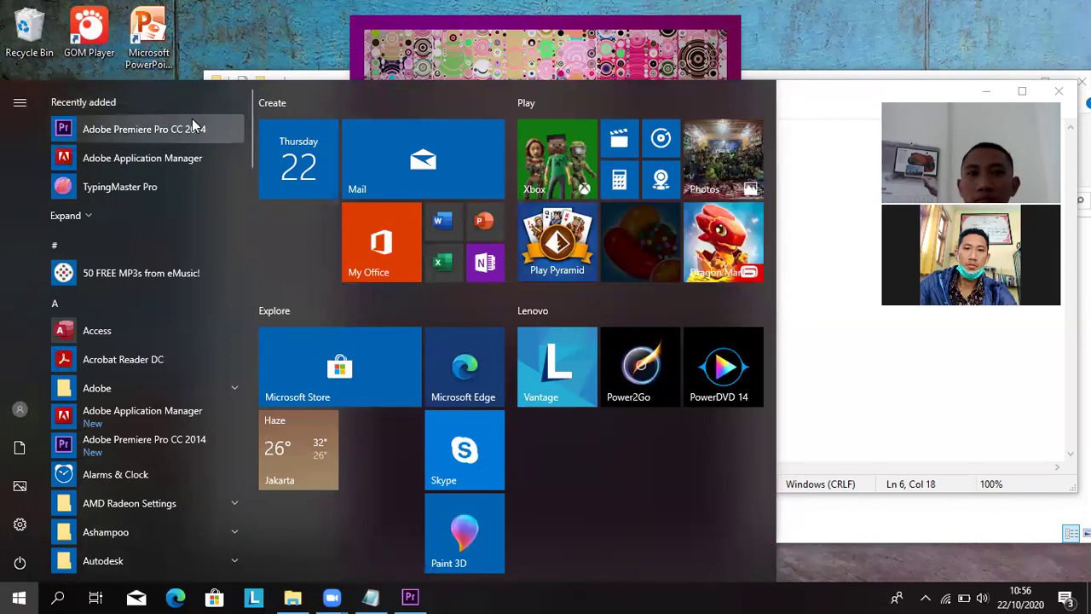
left_click(228, 35)
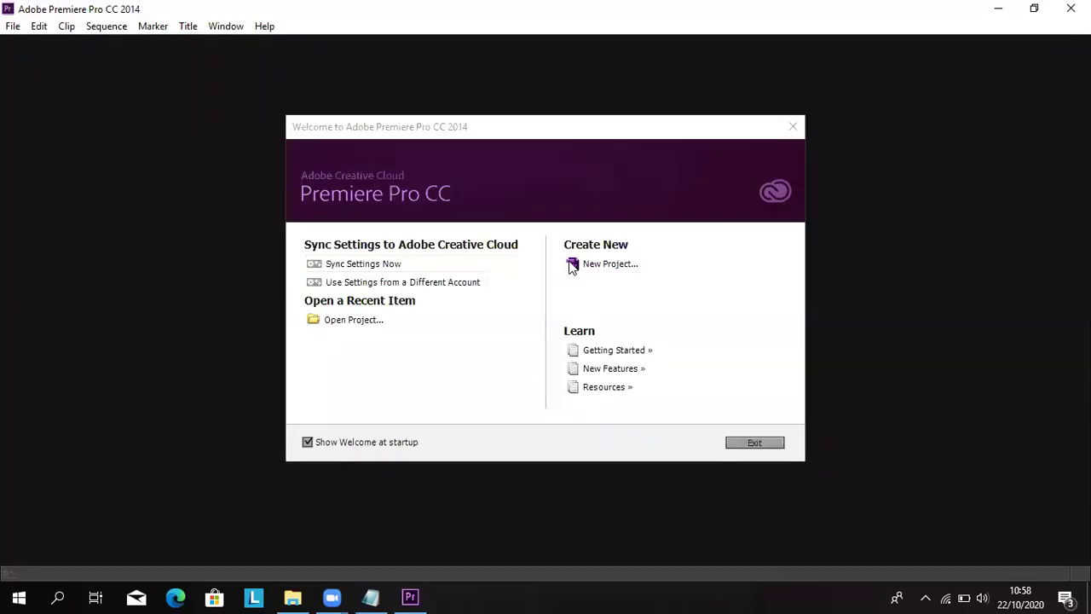
Create a new project keeping the default name 'Untitled' and default settings
left_click(584, 268)
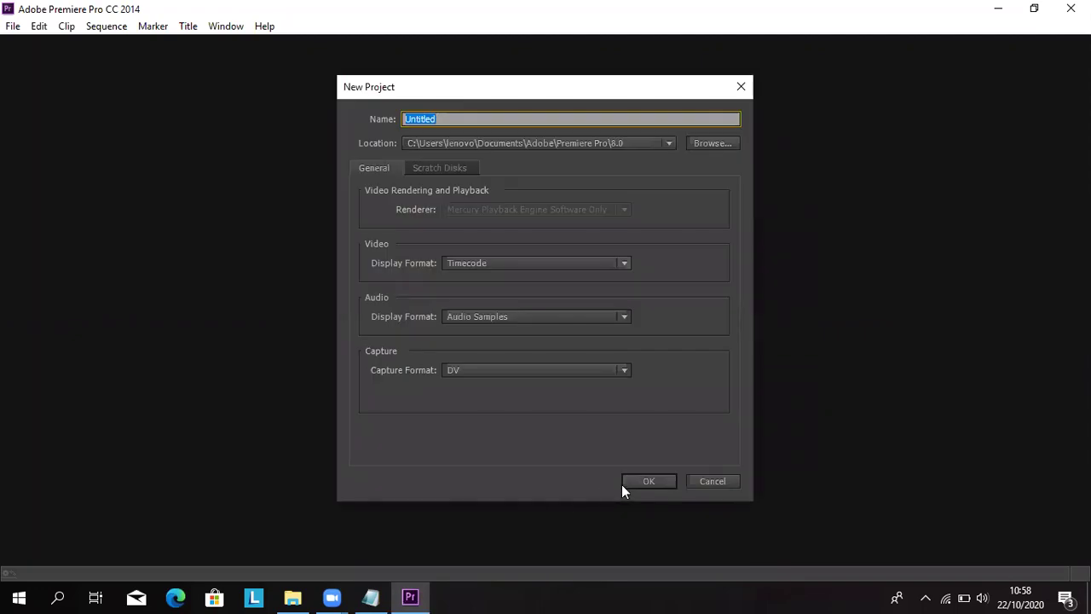
left_click(631, 482)
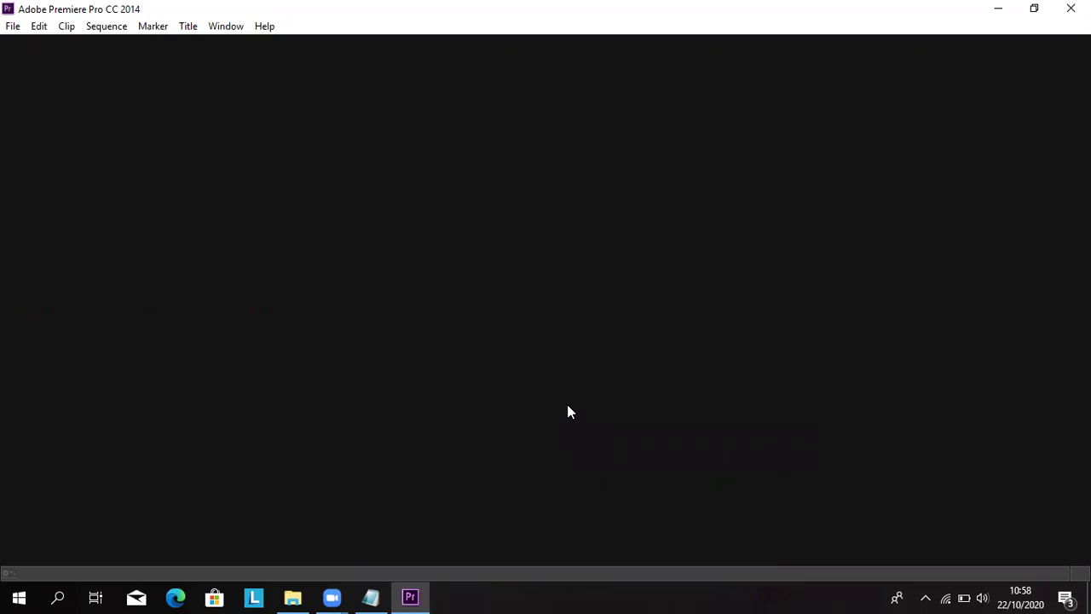
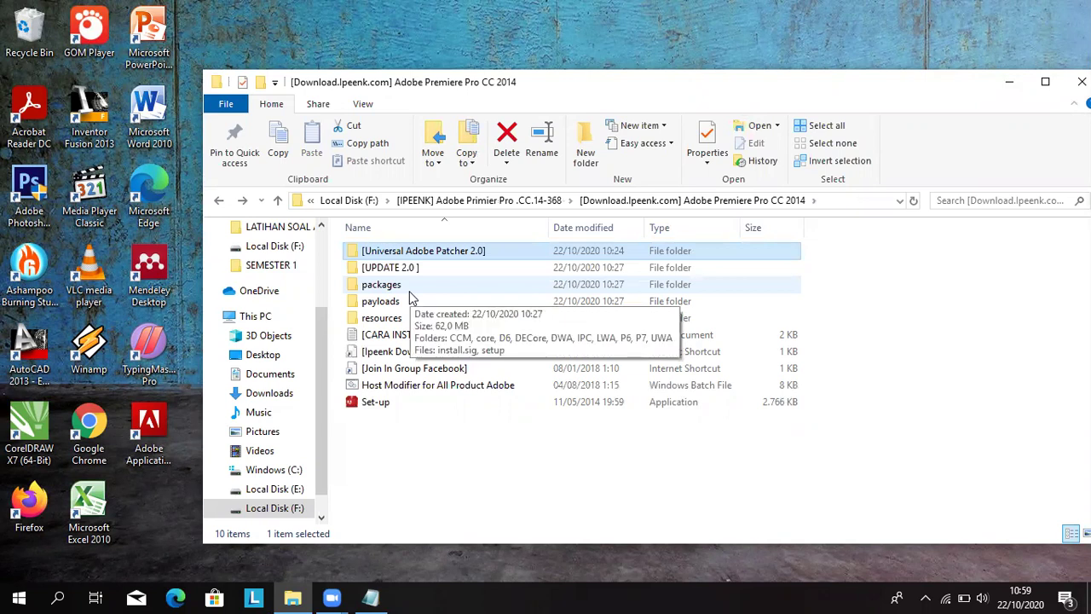
Open the Universal Adobe Patcher 2.0 download folder, find it empty, and bring up the Start menu
key("Return")
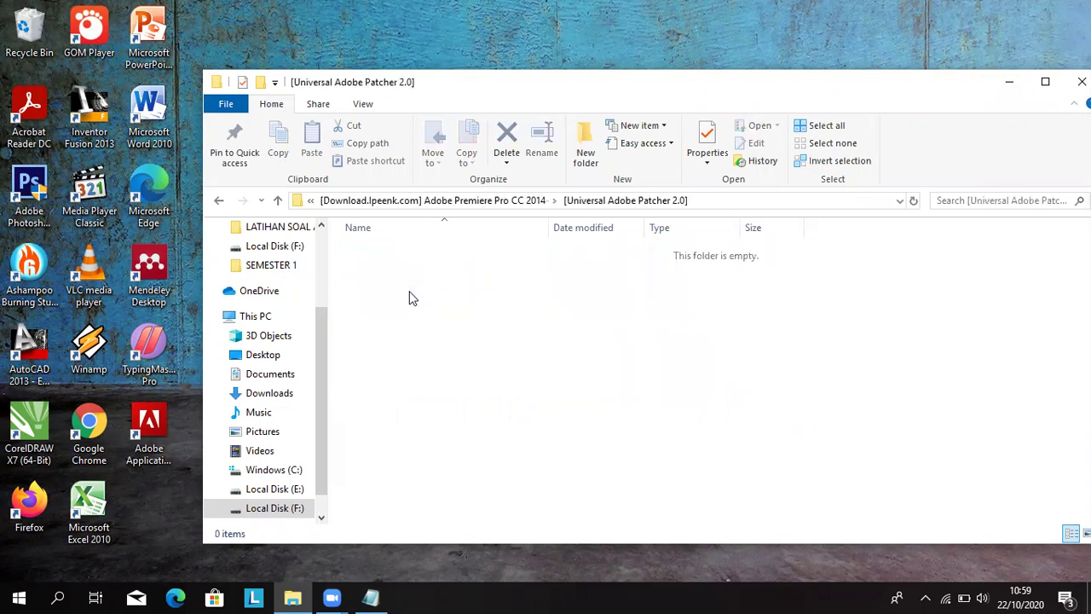
key("BackSpace")
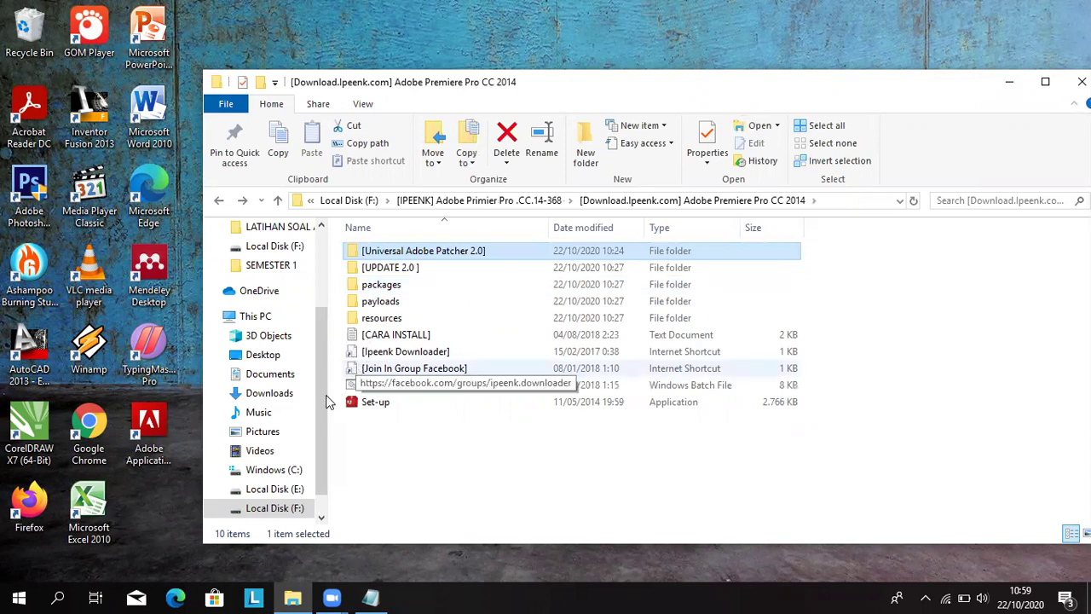
scroll(316, 433, "down", 1)
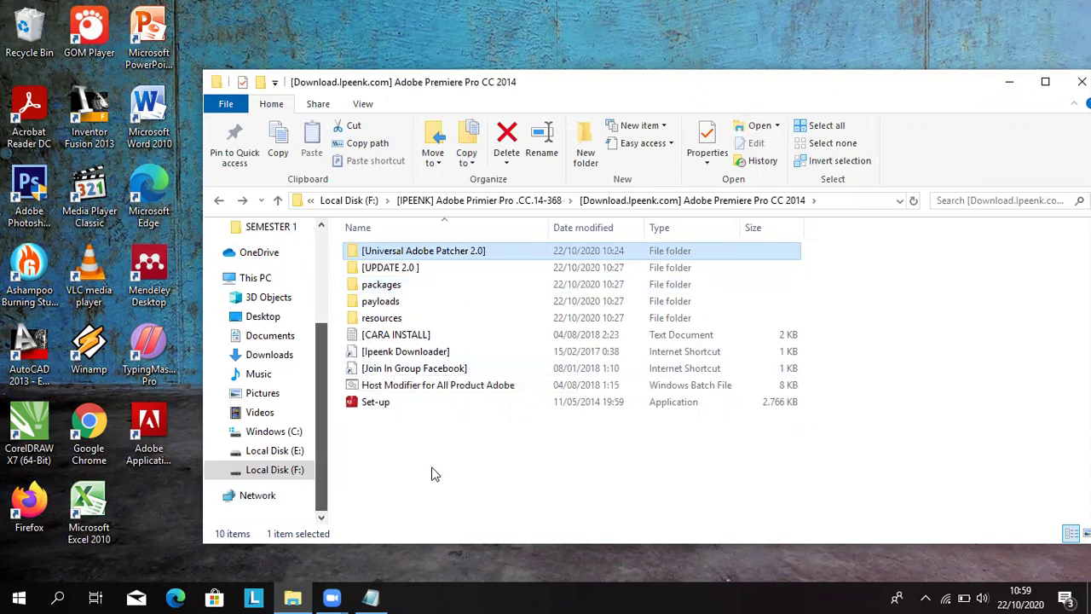
left_click(431, 469)
left_click(414, 249)
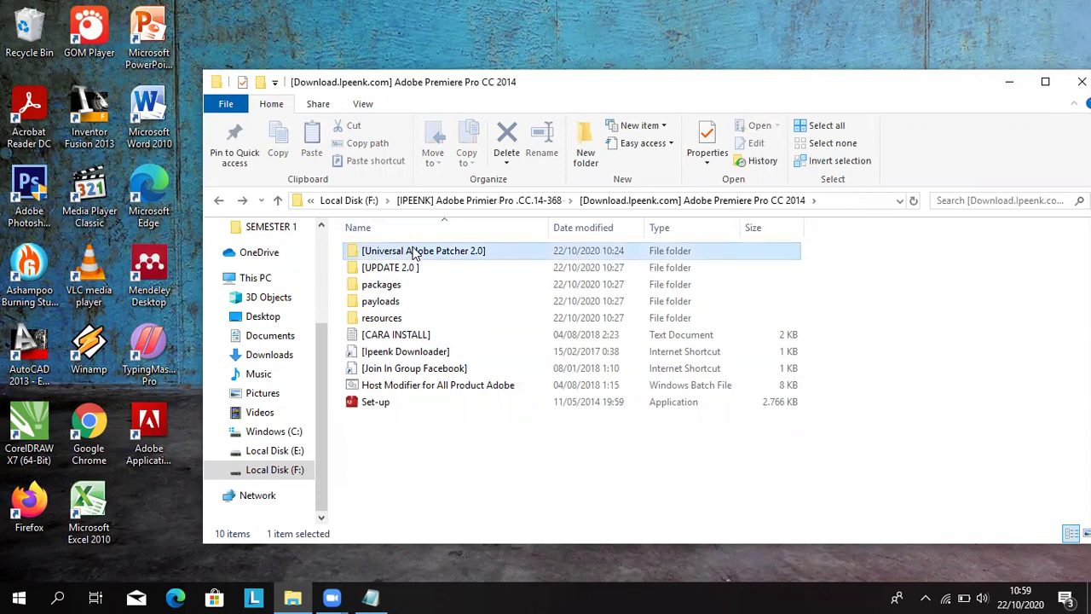
double_click(414, 251)
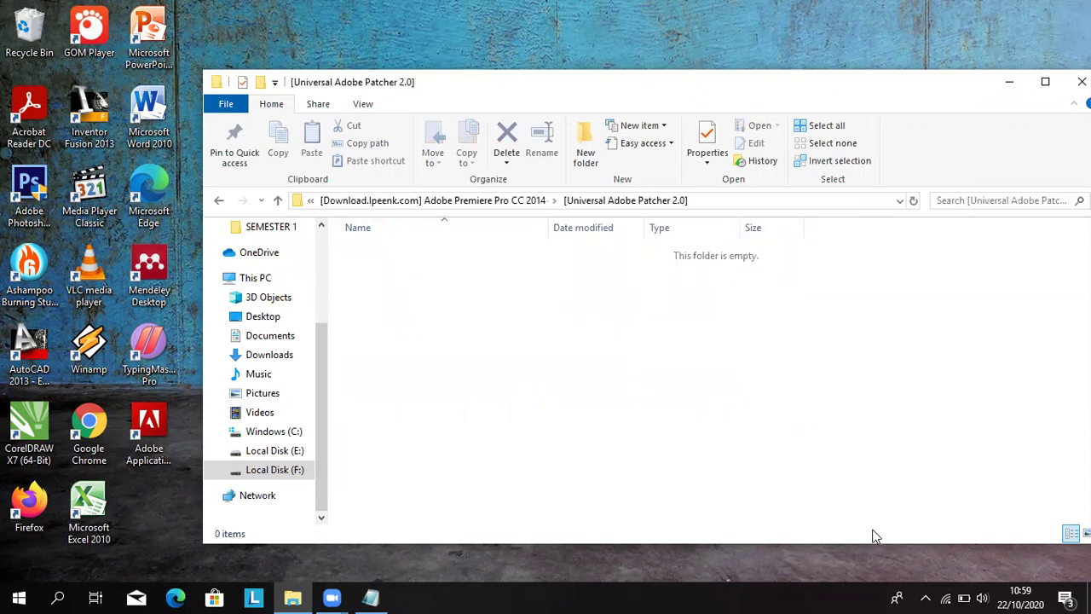
left_click(4, 595)
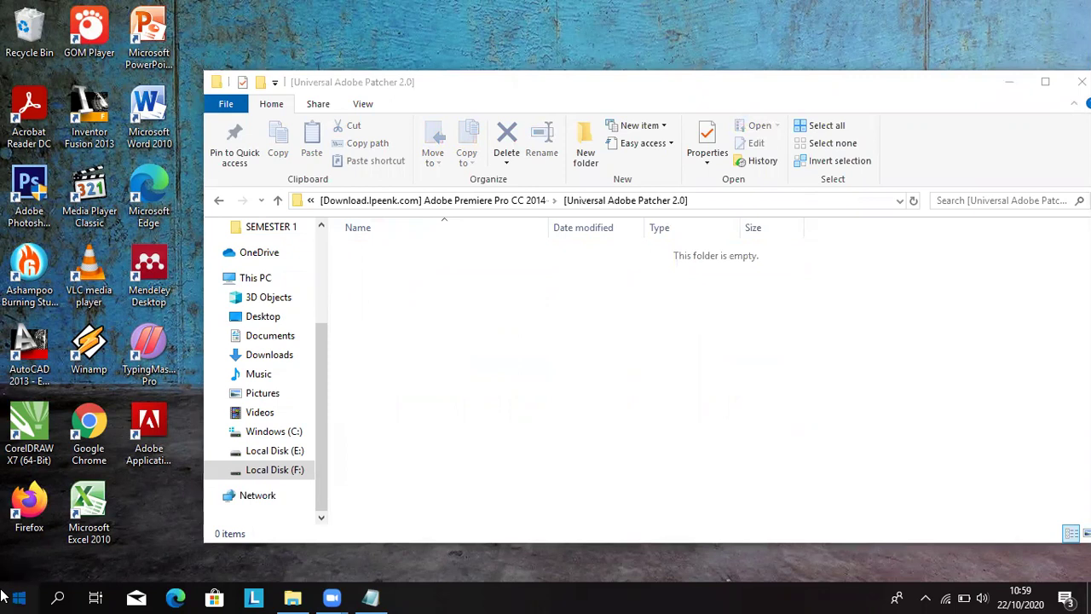
left_click(3, 595)
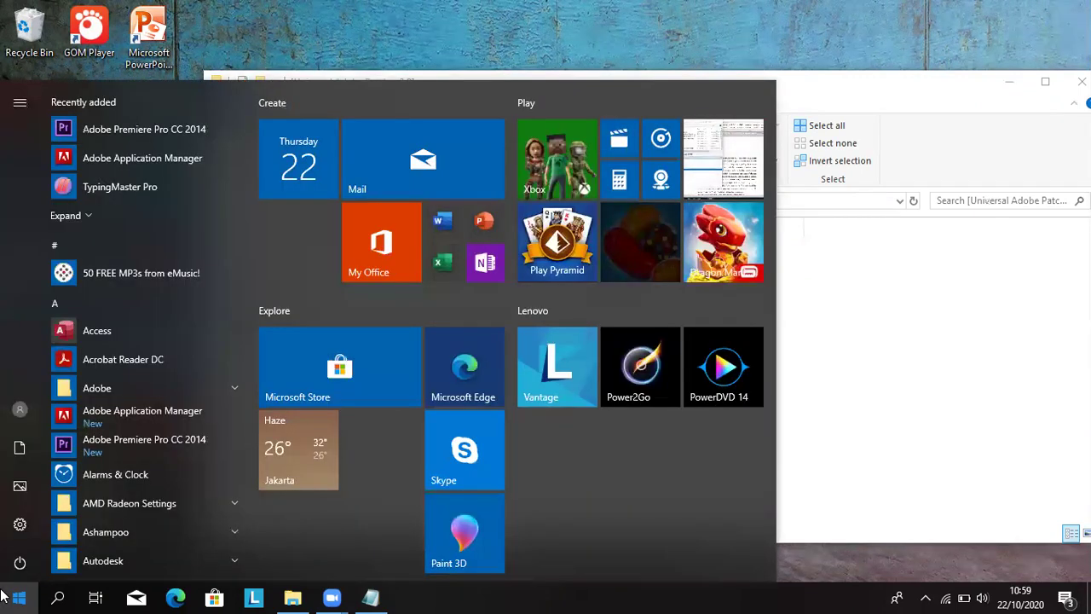
Search Start for 'DEFE' and open Windows Security's Virus & threat protection page, where real-time protection is off
left_click(3, 595)
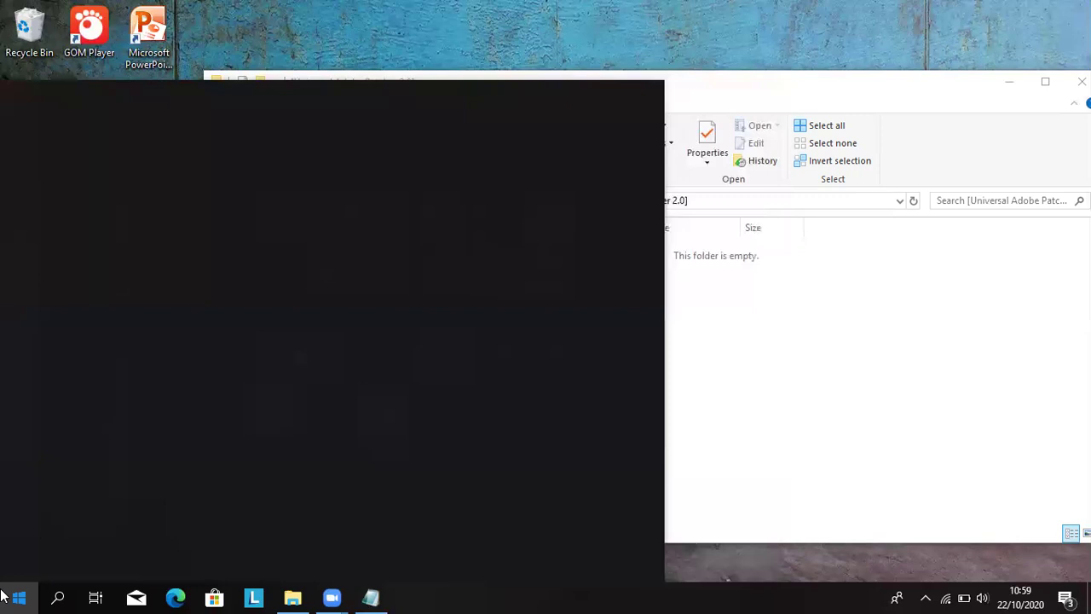
type("DEFE")
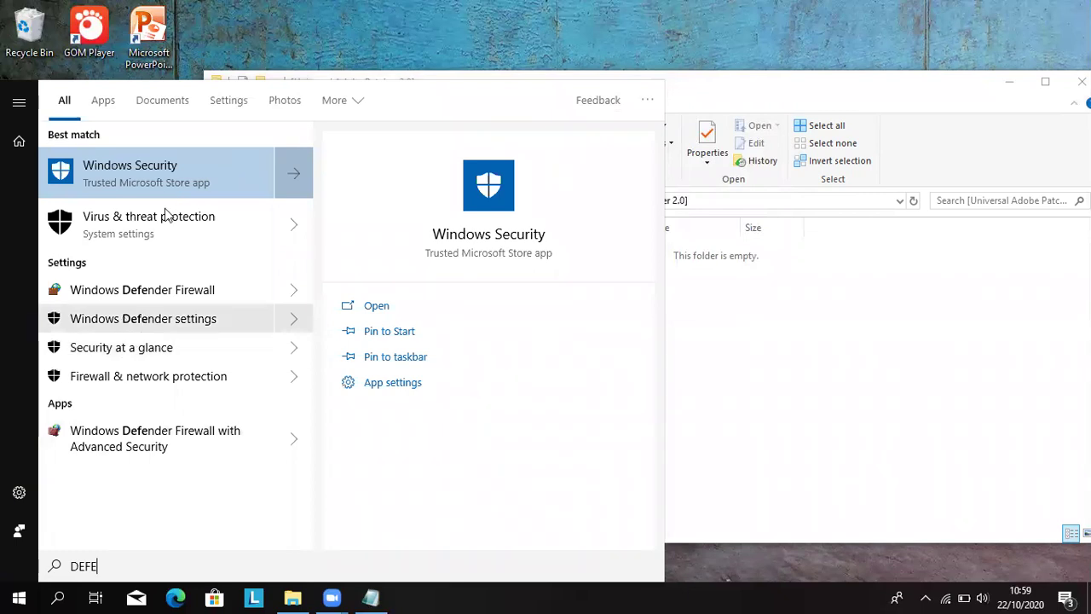
left_click(190, 222)
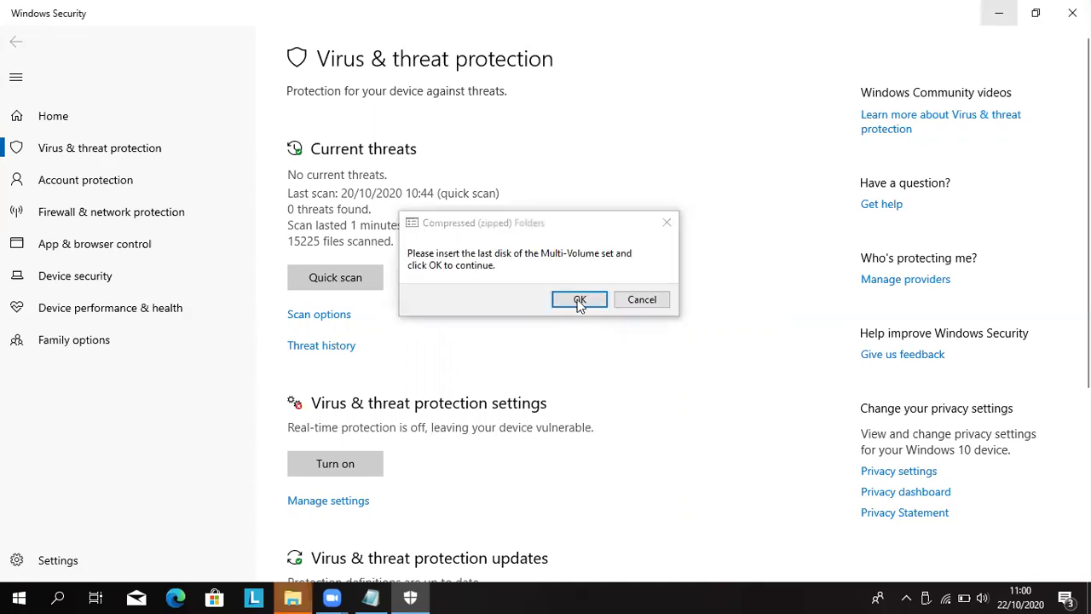
Minimize Windows Security, dismiss the multi-volume last-disk prompt, and show the USB Drive (G:) root
left_click(642, 299)
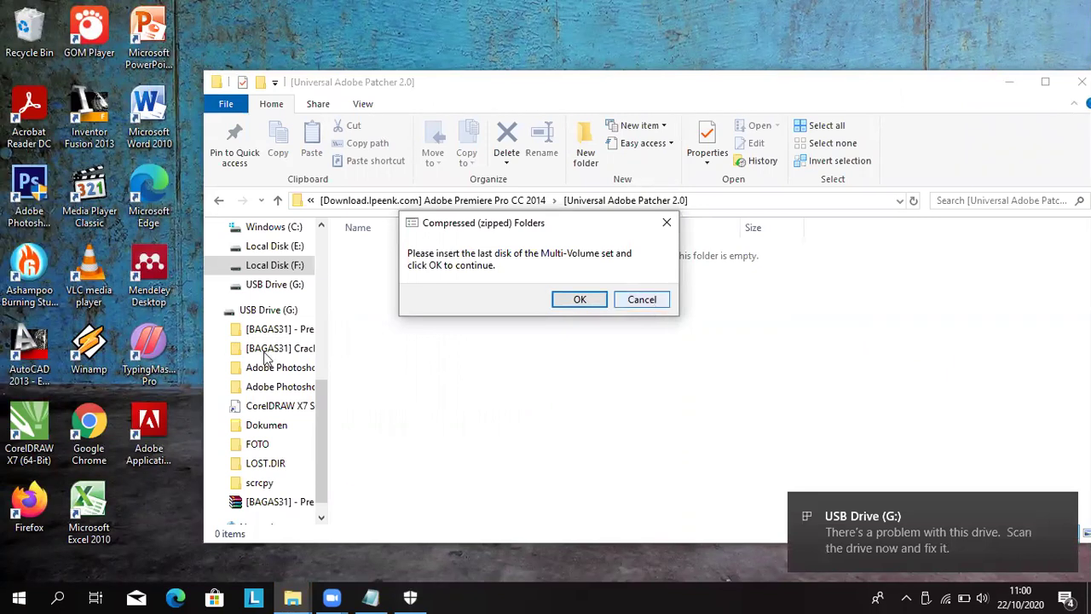
left_click(564, 299)
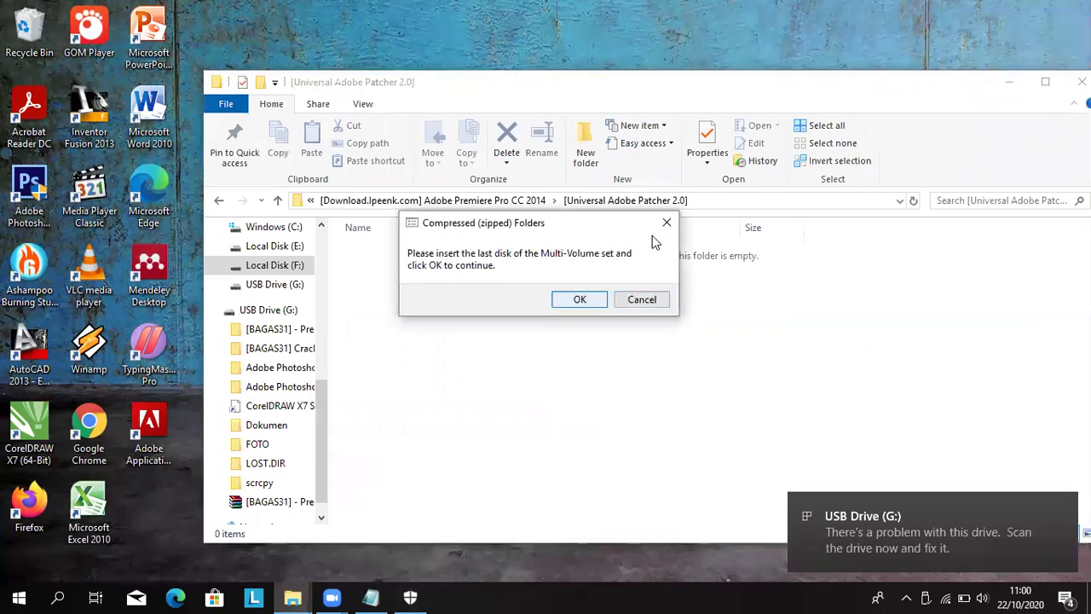
left_click(579, 299)
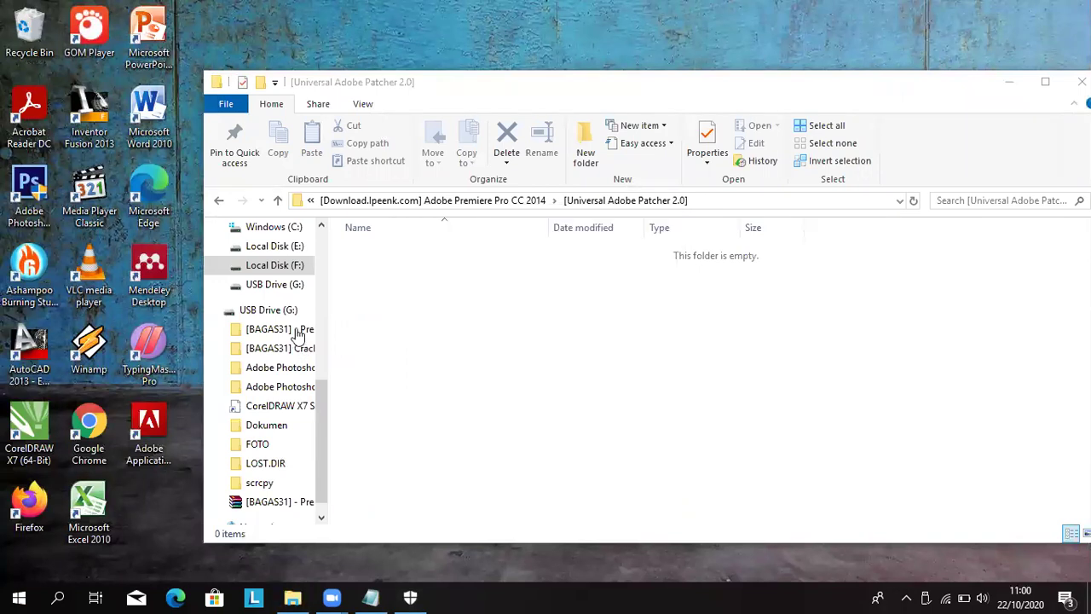
left_click(289, 316)
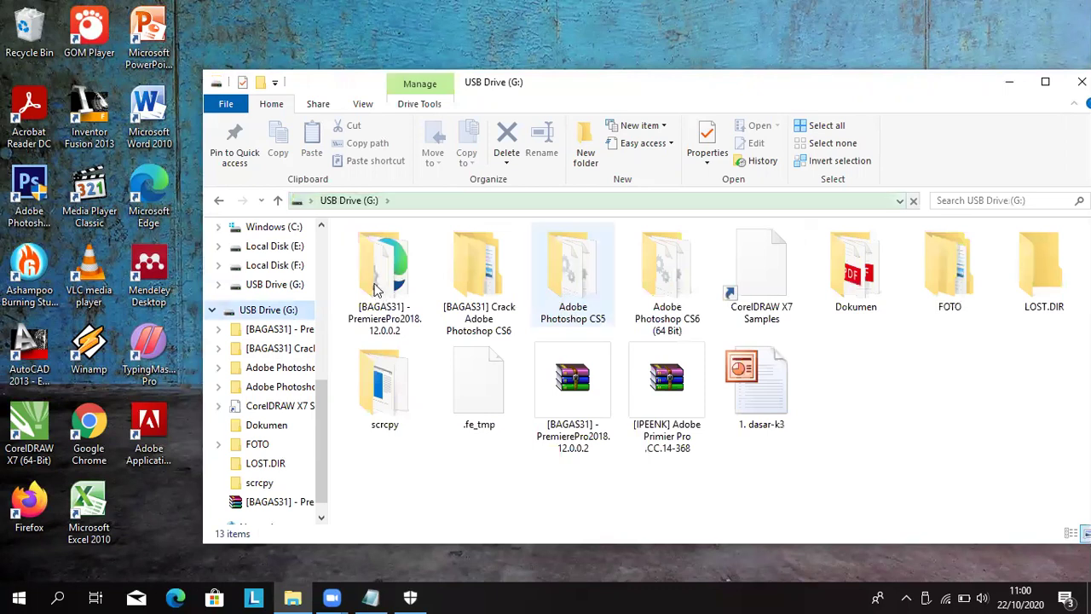
Open the [IPEENK] Adobe Primier Pro .CC.14-368.rar archive, dismissing the WinRAR licence reminders and damaged-archive errors
left_click(645, 380)
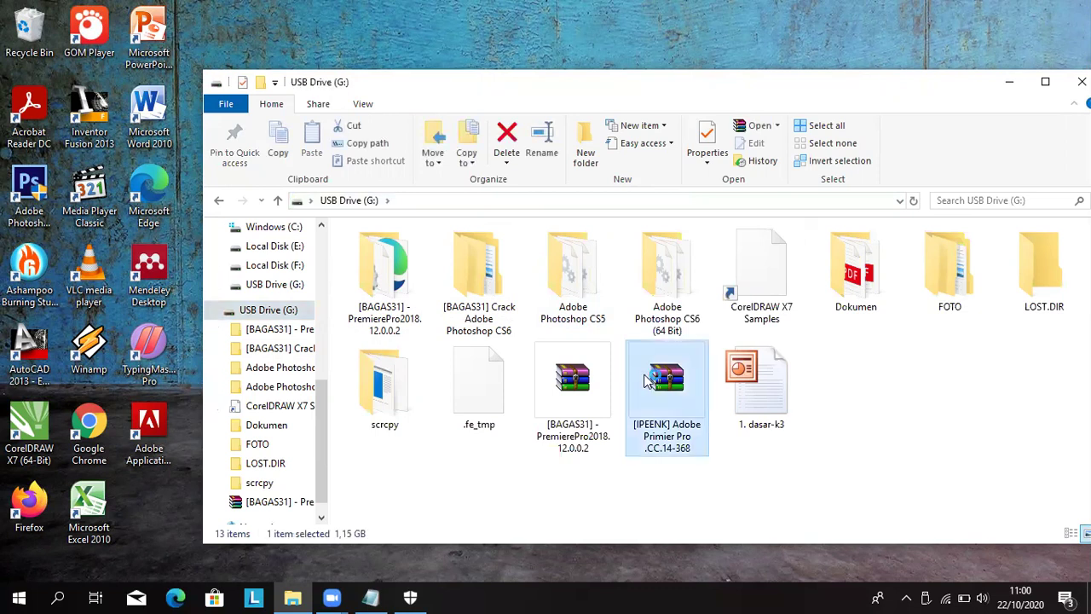
double_click(645, 380)
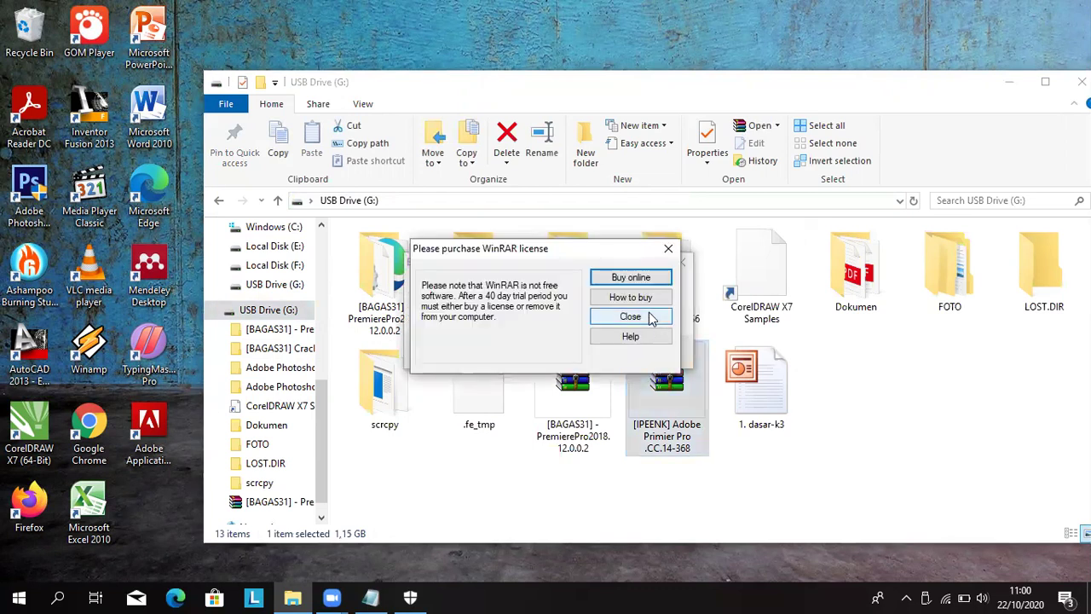
left_click(631, 316)
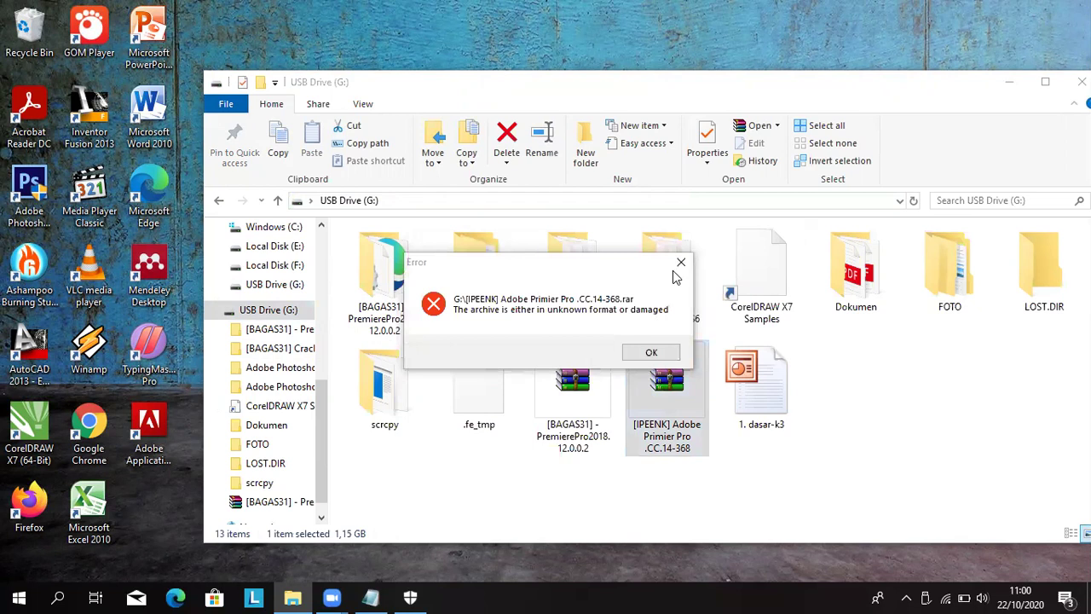
left_click(663, 359)
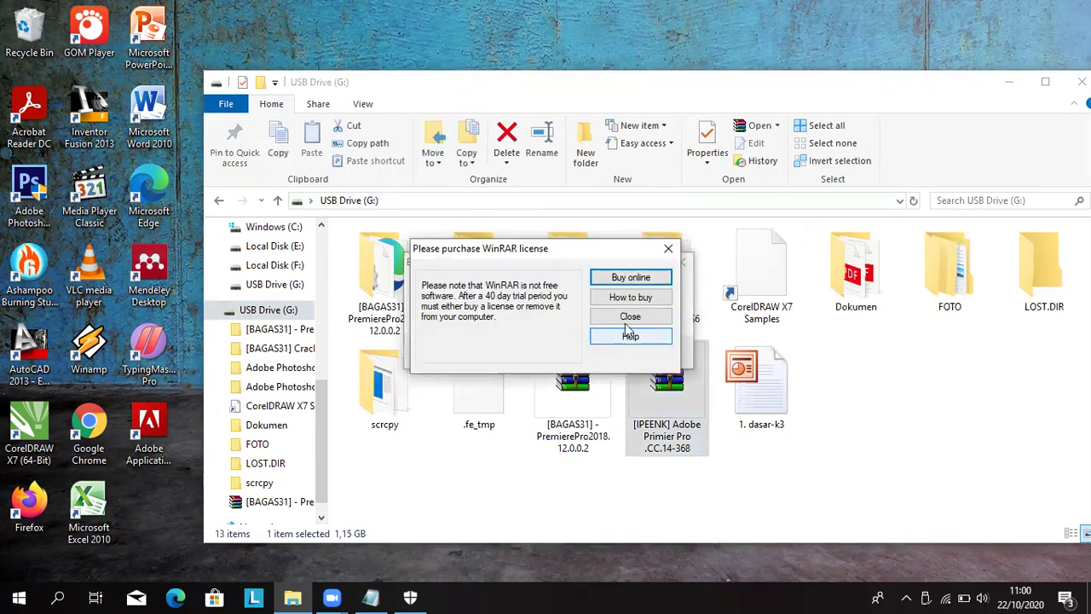
left_click(627, 321)
left_click(681, 263)
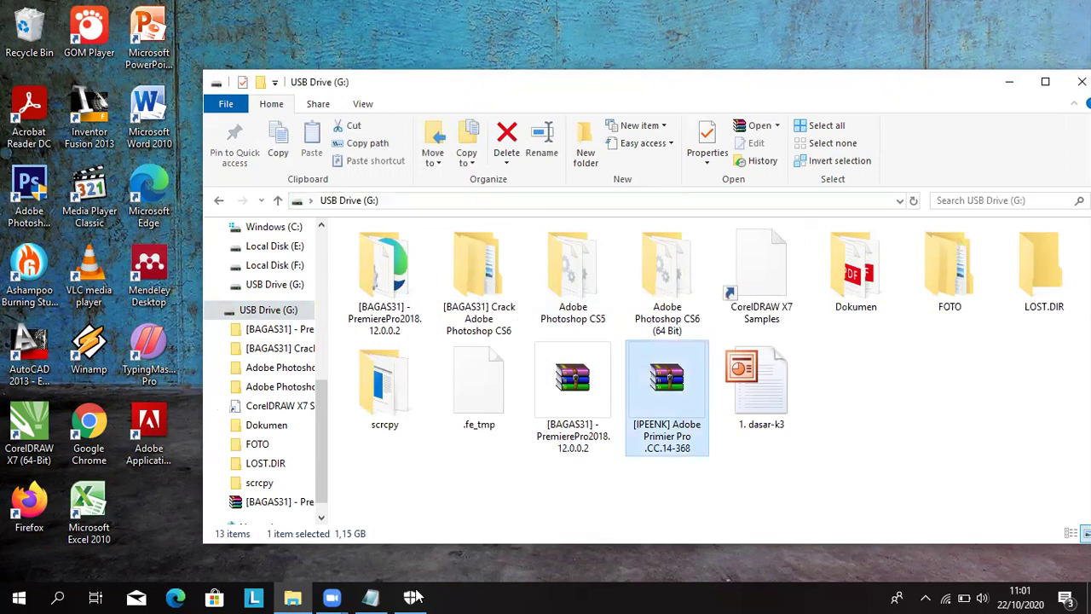
Extract the rar archive here, then dismiss the diagnostic window and 'No archives found' warning
right_click(682, 443)
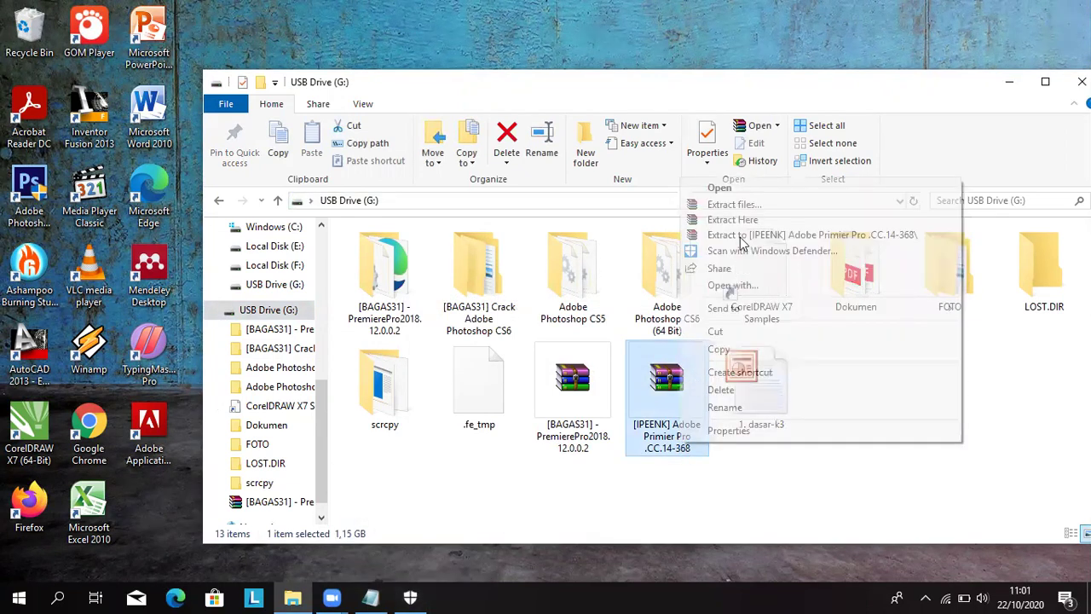
left_click(743, 223)
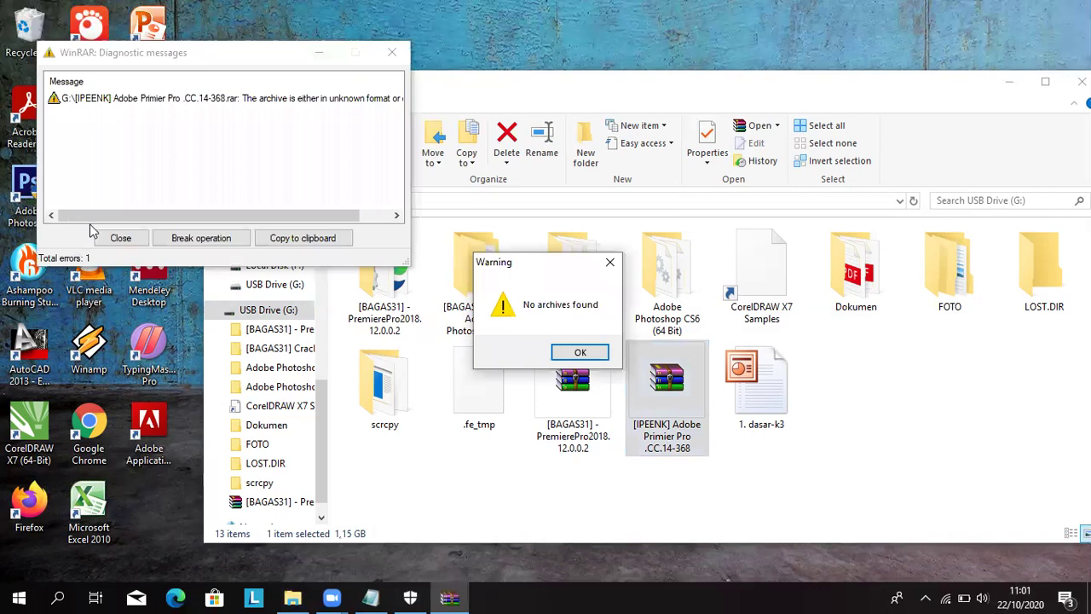
left_click(111, 239)
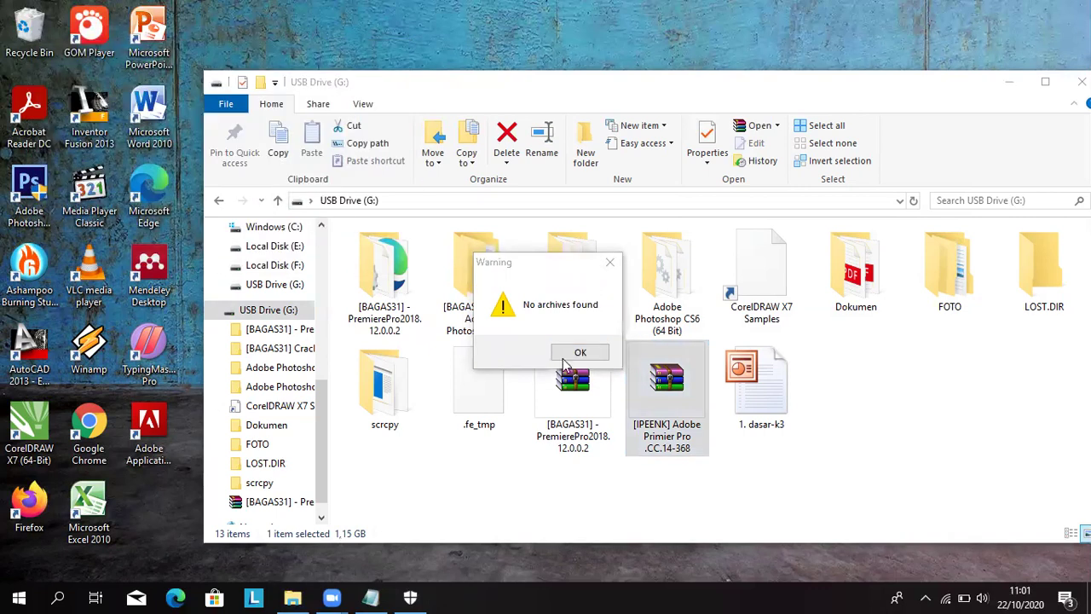
left_click(570, 354)
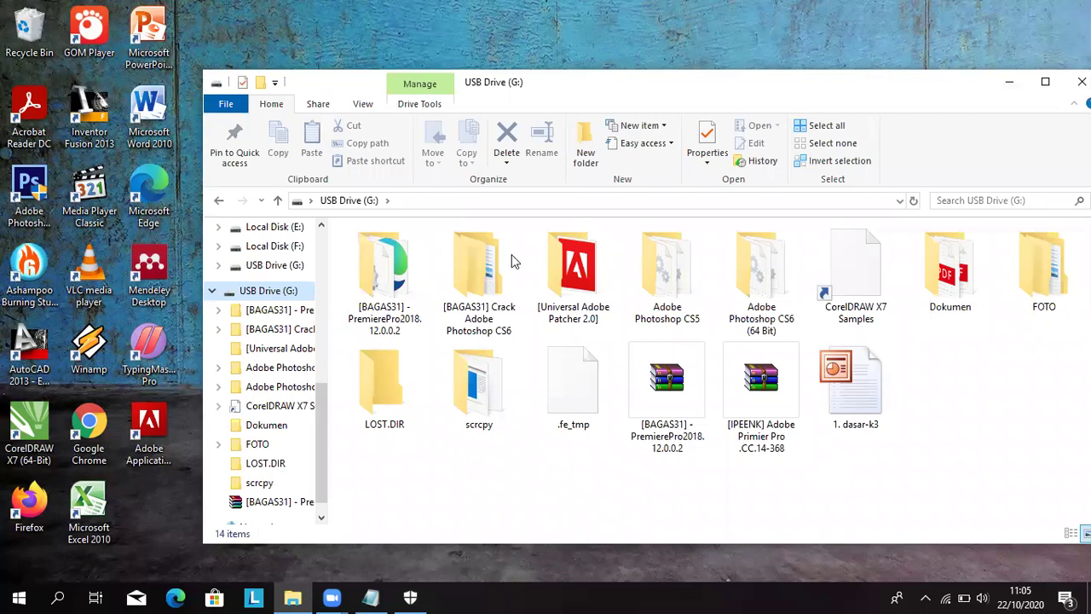
Paste Universal Adobe Patcher 2.0 into C:\Program Files\Adobe\Adobe Premiere Pro CC 2014 with administrator permission
double_click(572, 269)
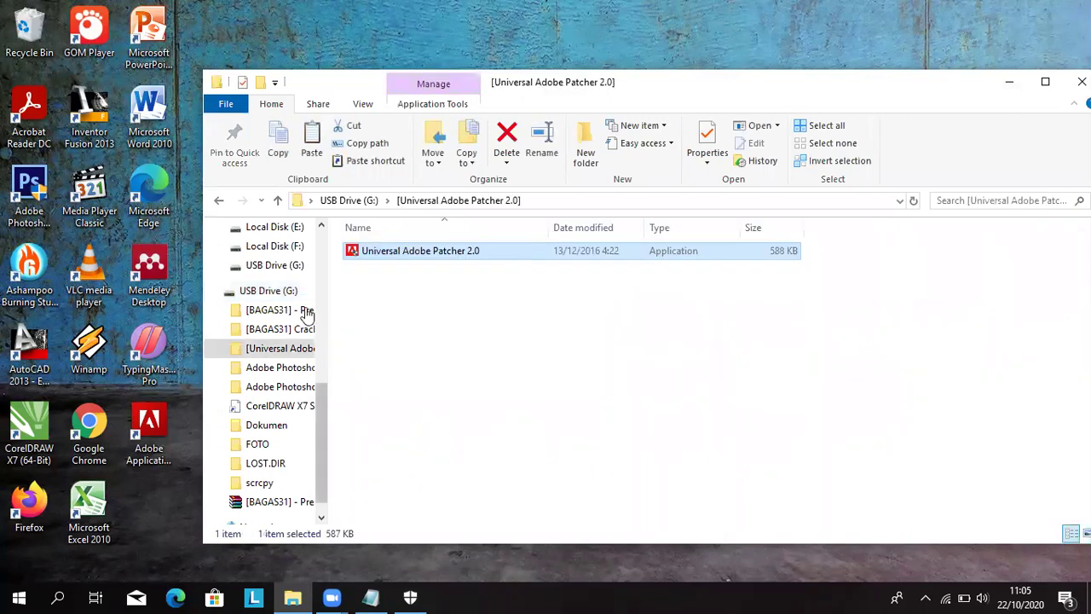
scroll(318, 294, "up", 5)
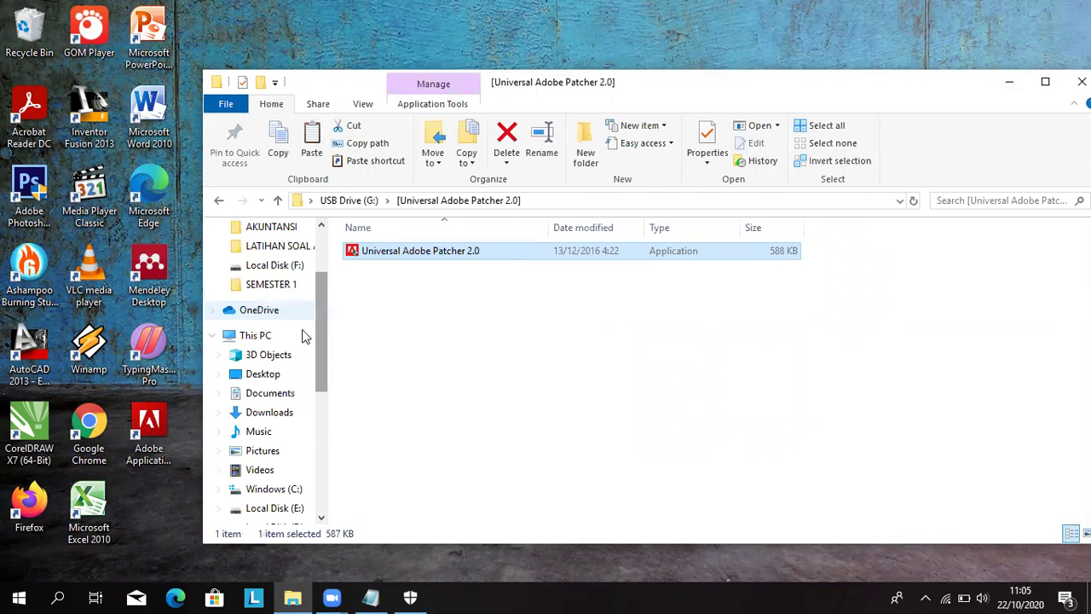
left_click(293, 492)
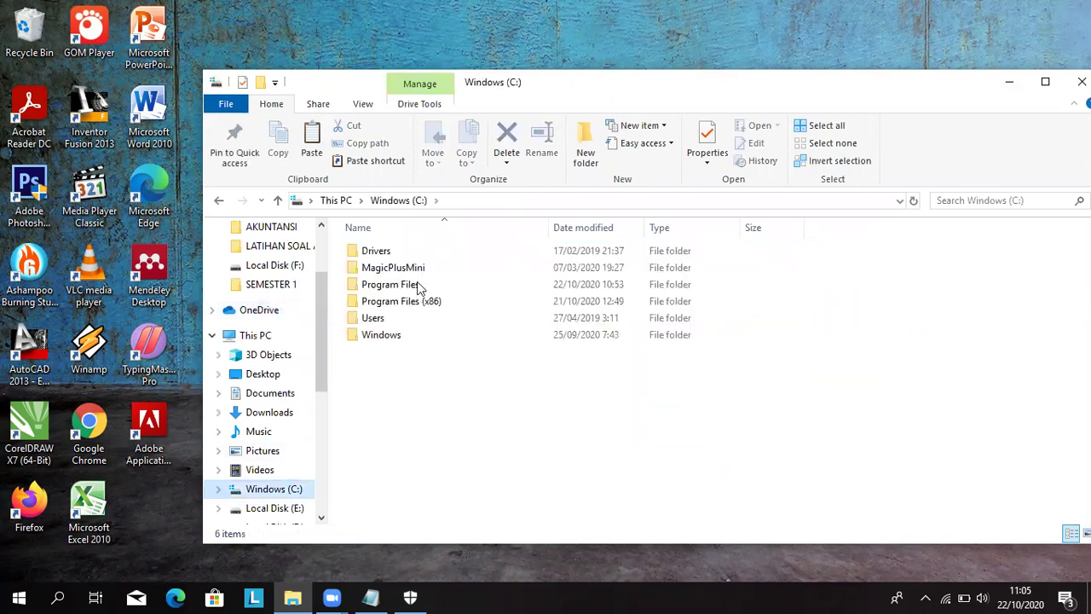
double_click(418, 286)
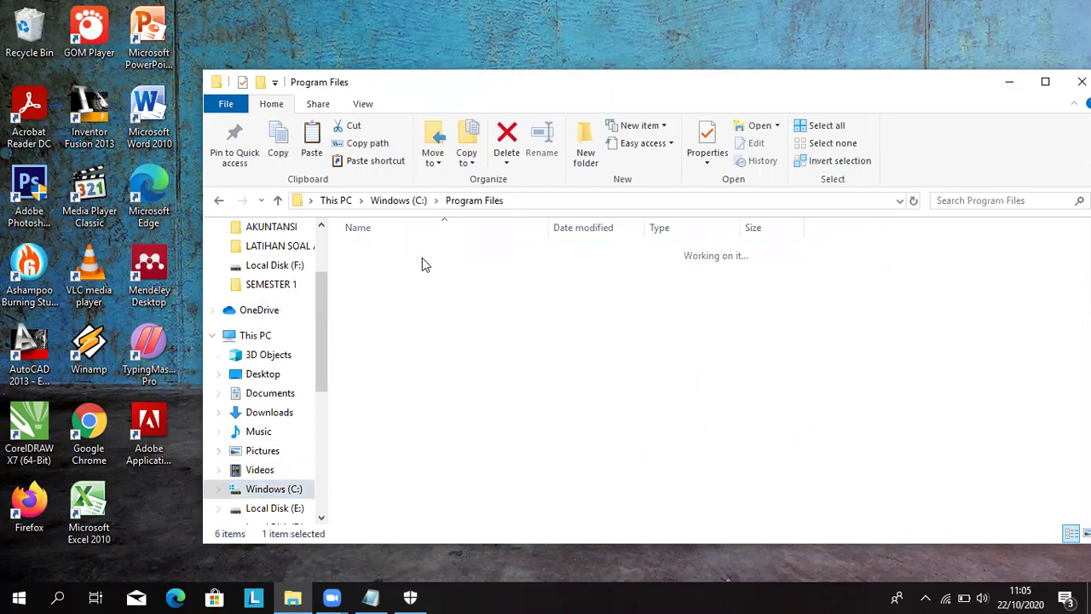
double_click(422, 256)
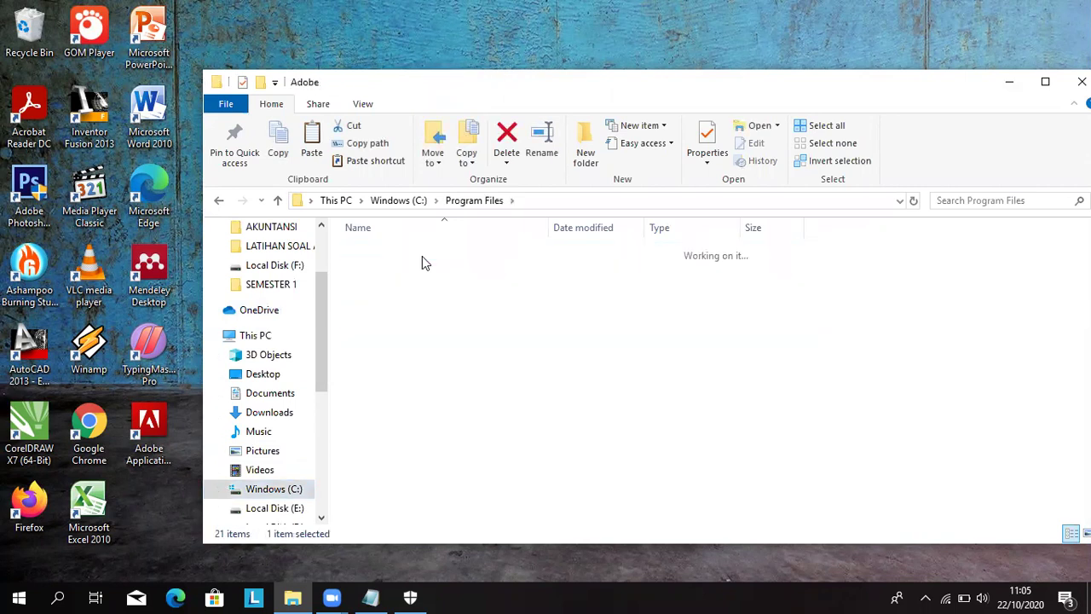
double_click(422, 255)
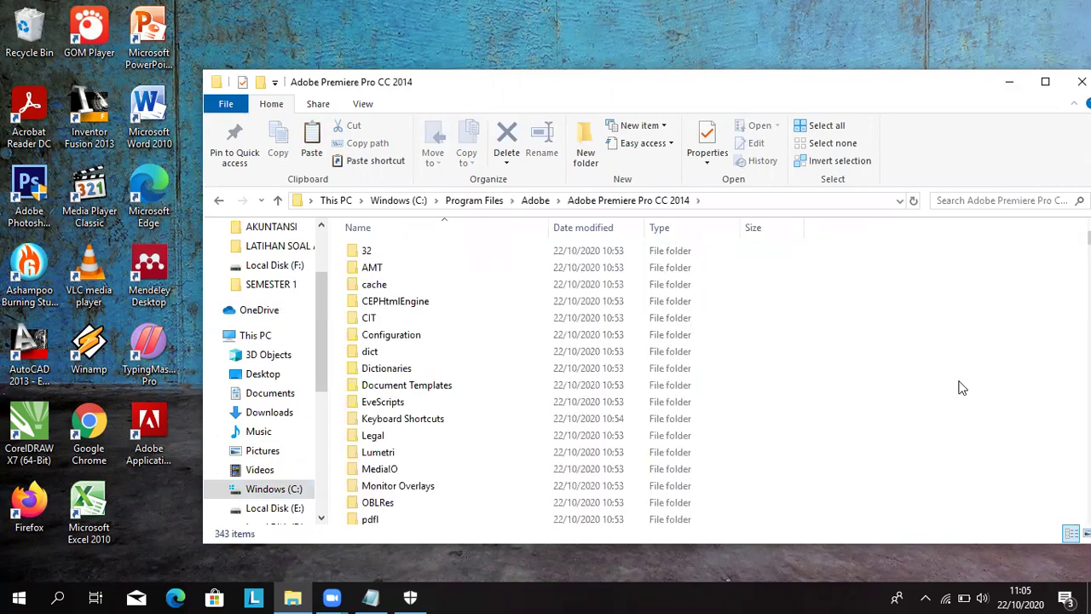
key("ctrl+v")
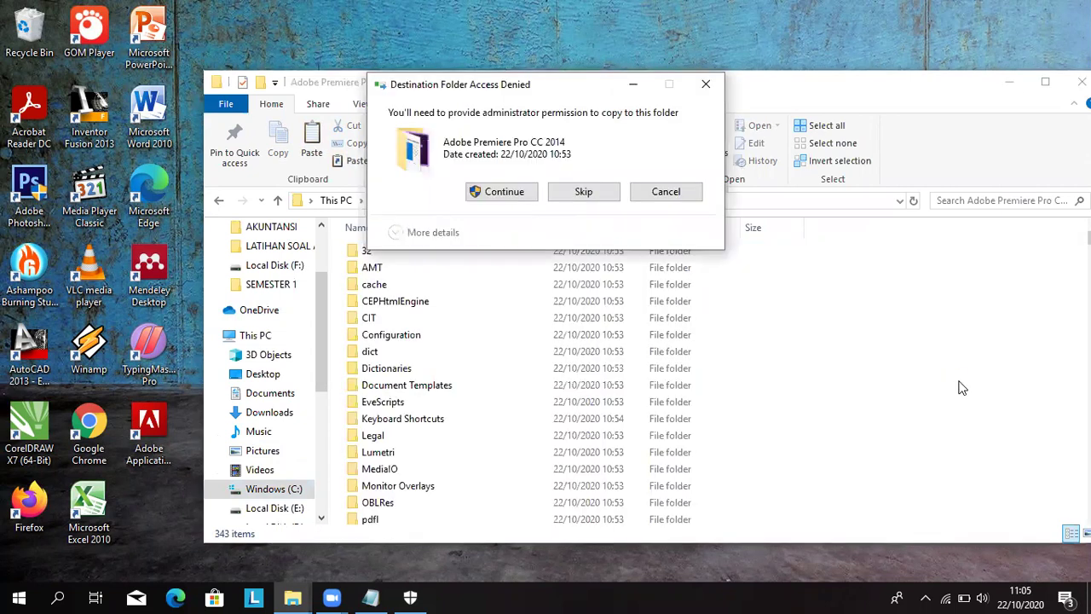
left_click(504, 192)
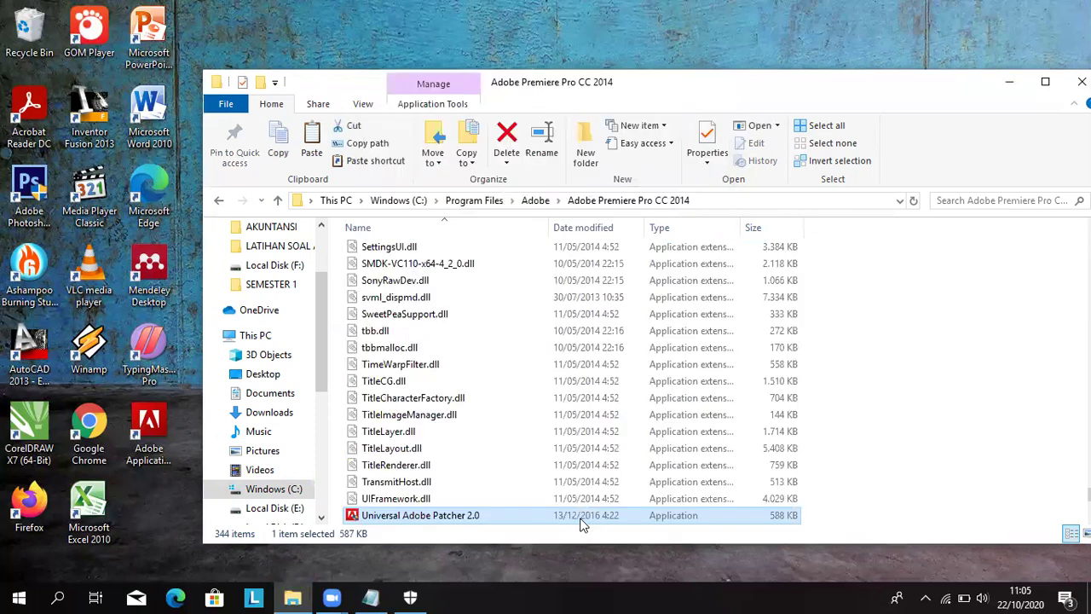
Run Universal Adobe Patcher as administrator and browse its list of patchable products
right_click(579, 522)
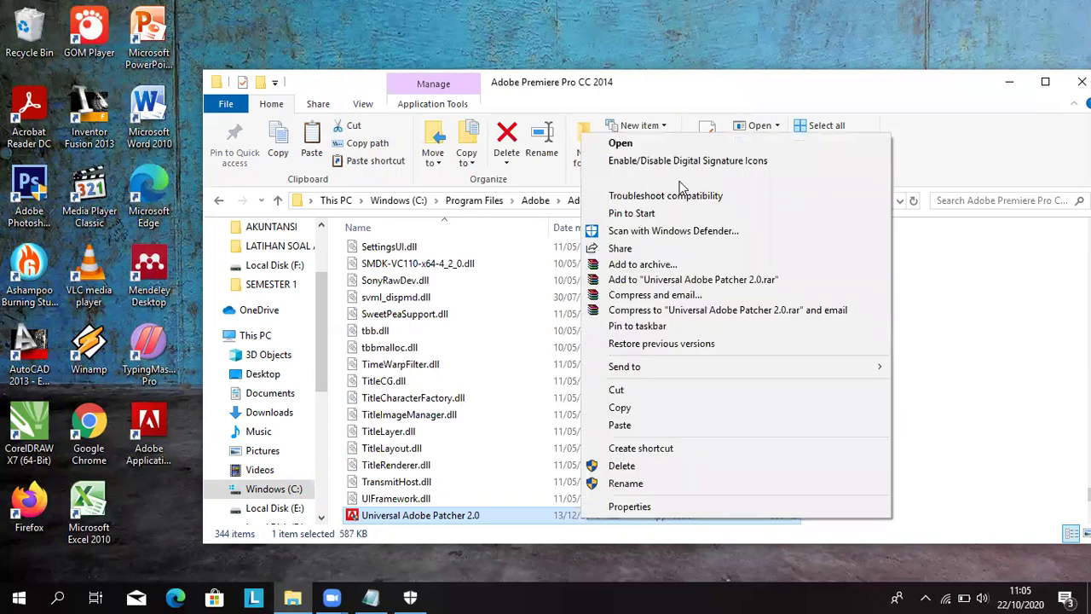
left_click(687, 179)
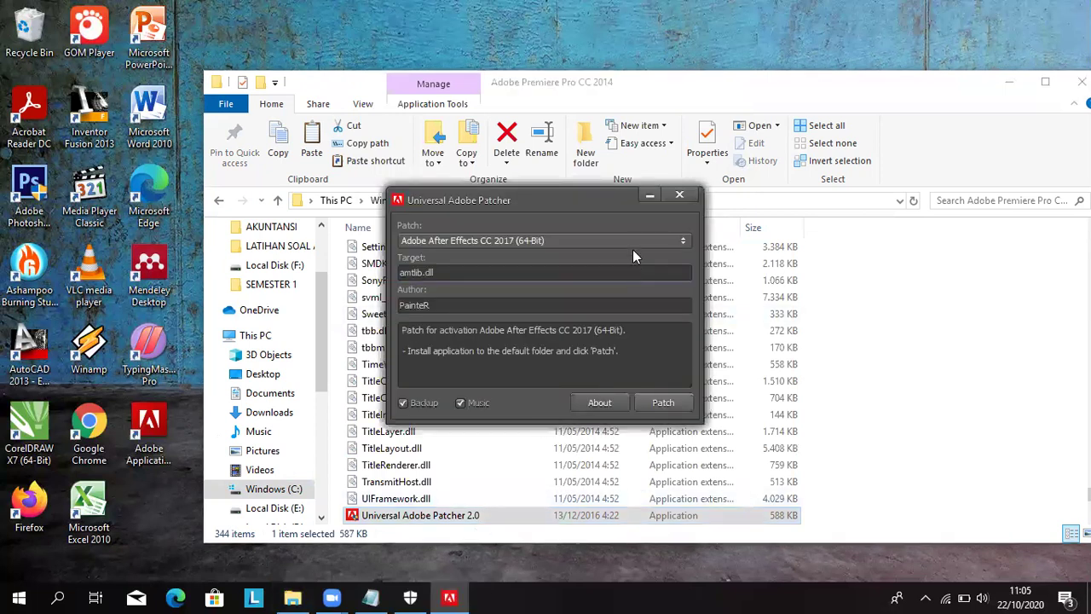
left_click(633, 245)
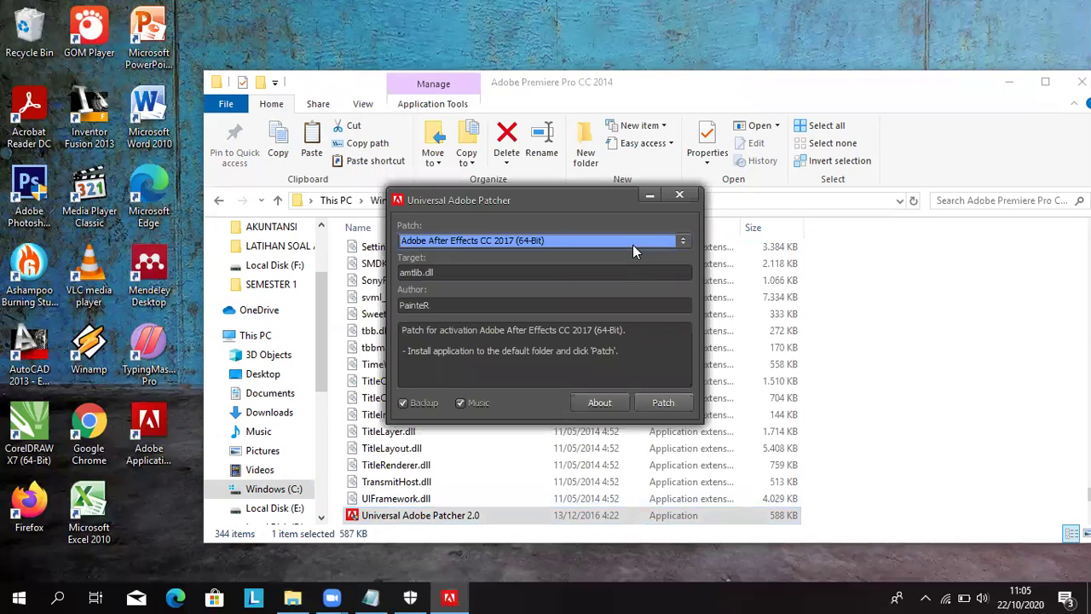
left_click_drag(685, 289, 684, 304)
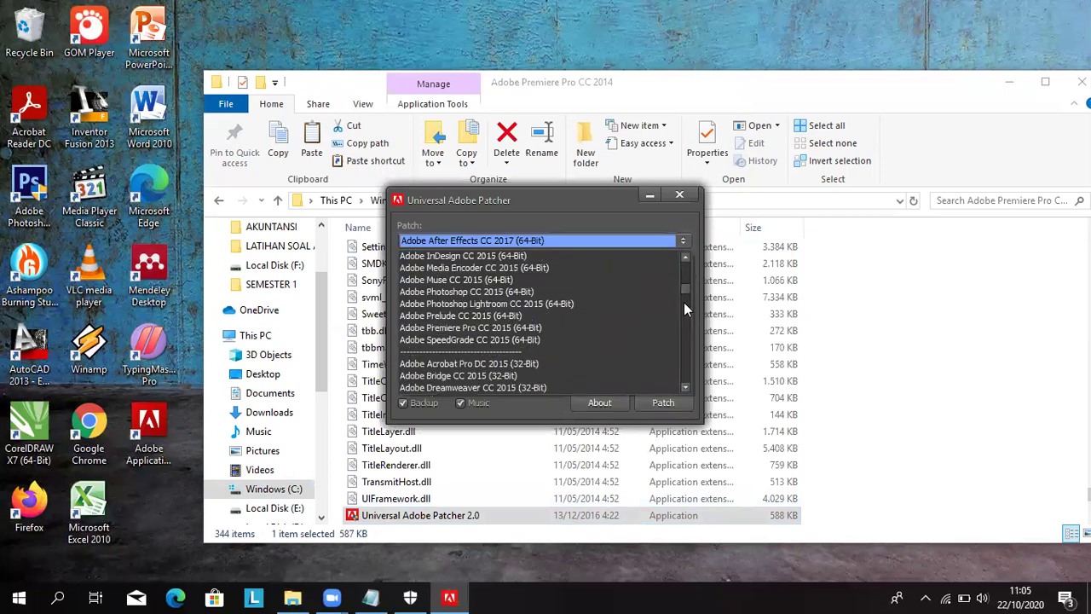
scroll(684, 305, "down", 5)
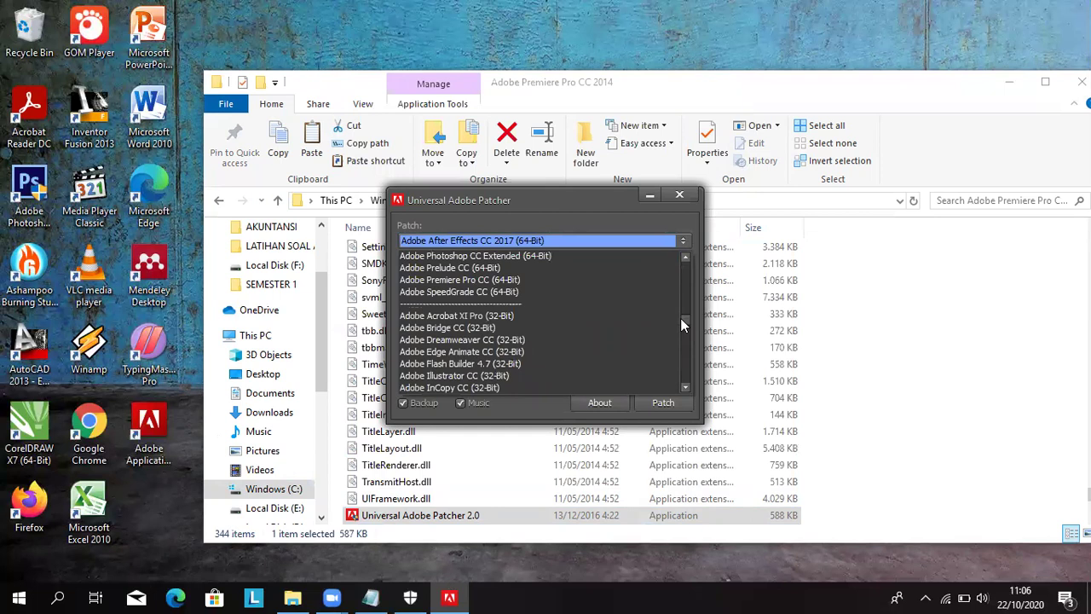
scroll(681, 316, "up", 2)
scroll(682, 313, "up", 2)
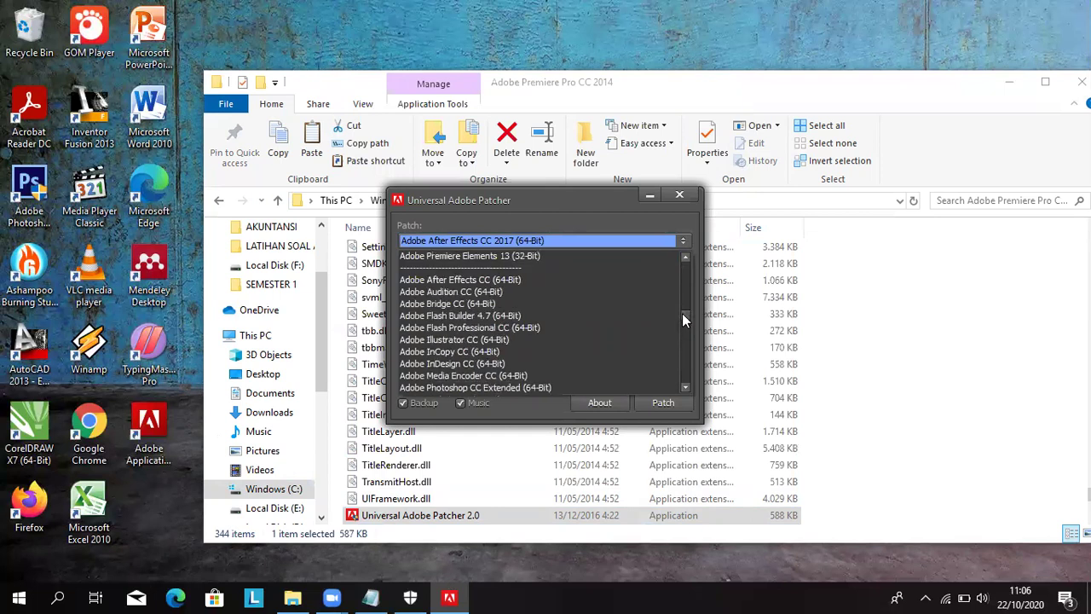
scroll(682, 311, "up", 2)
scroll(682, 306, "up", 2)
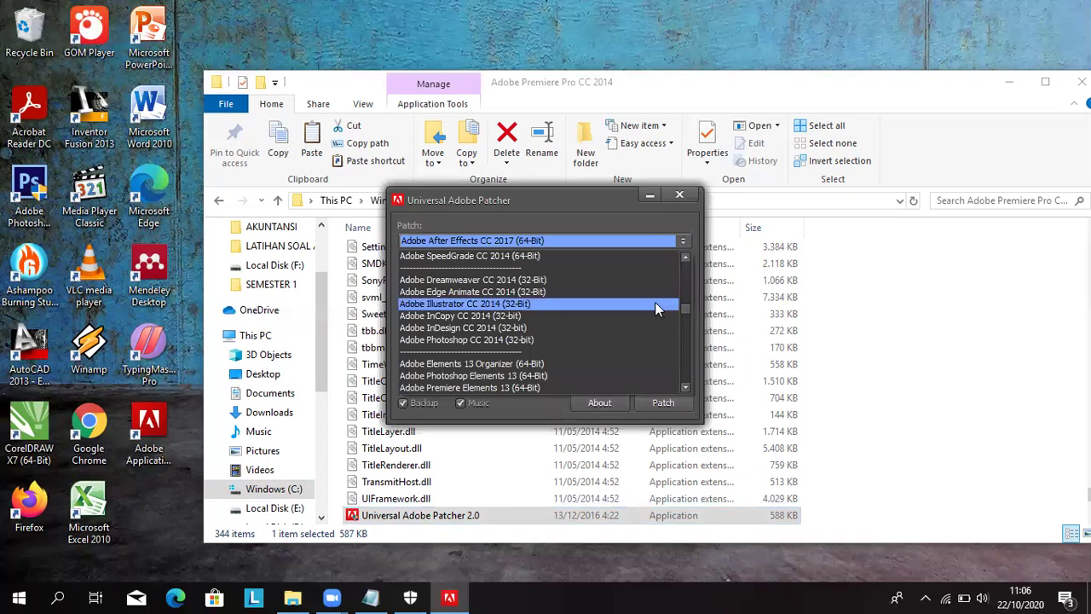
Patch amtlib.dll for Adobe Premiere Pro CC 2014 (64-Bit) until PATCHING DONE, then close the patcher
left_click(686, 258)
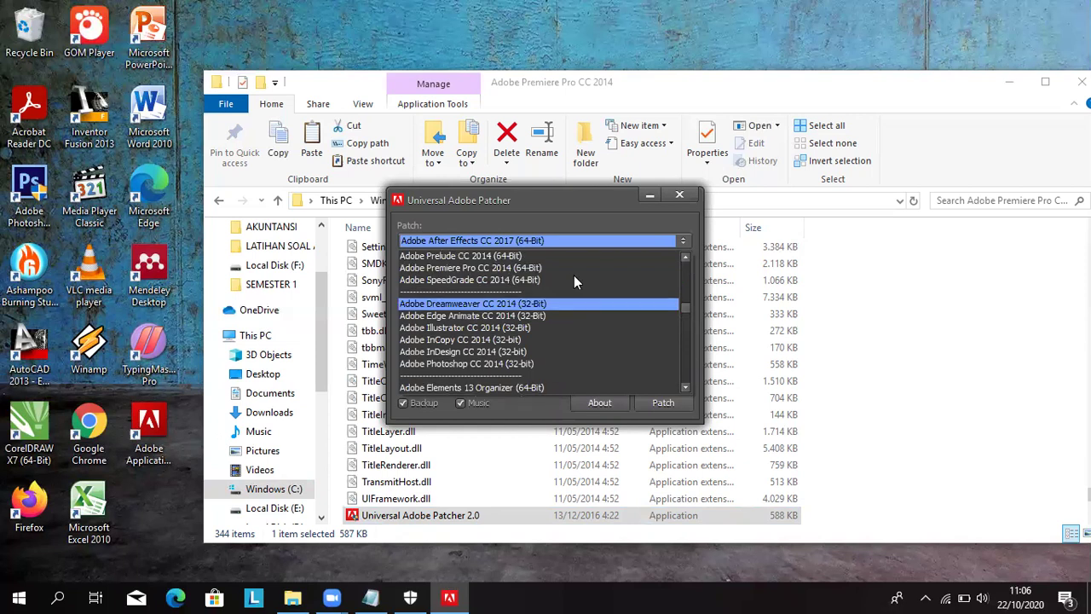
left_click(522, 267)
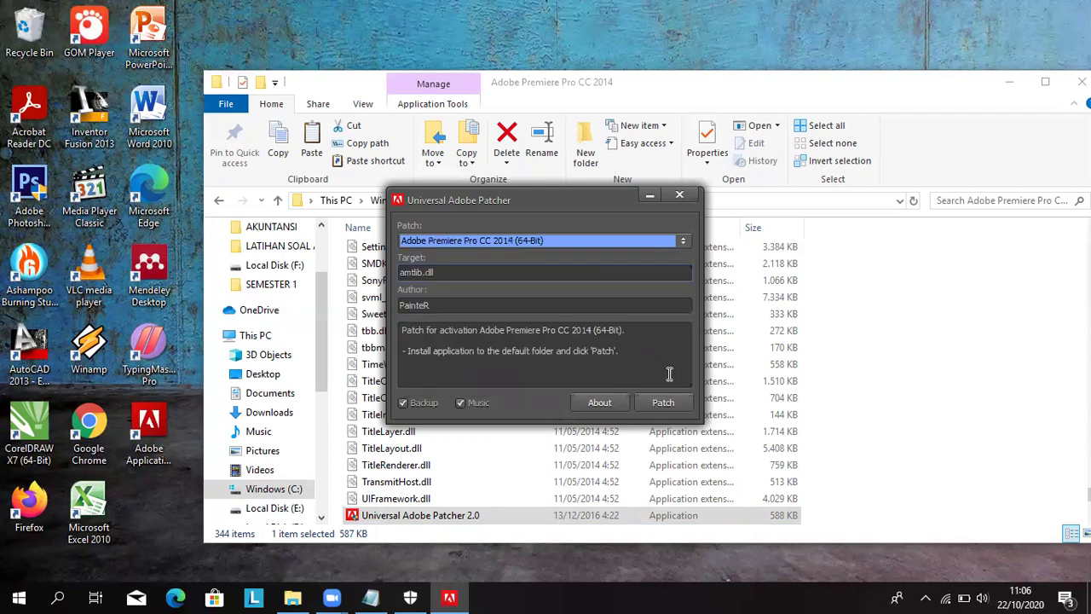
left_click(663, 403)
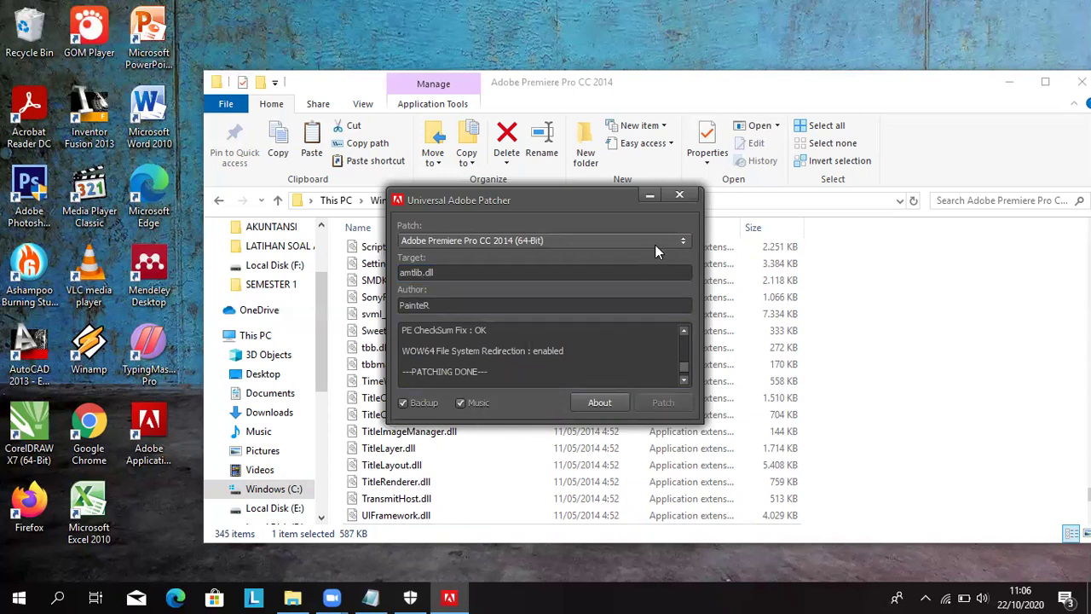
left_click(684, 197)
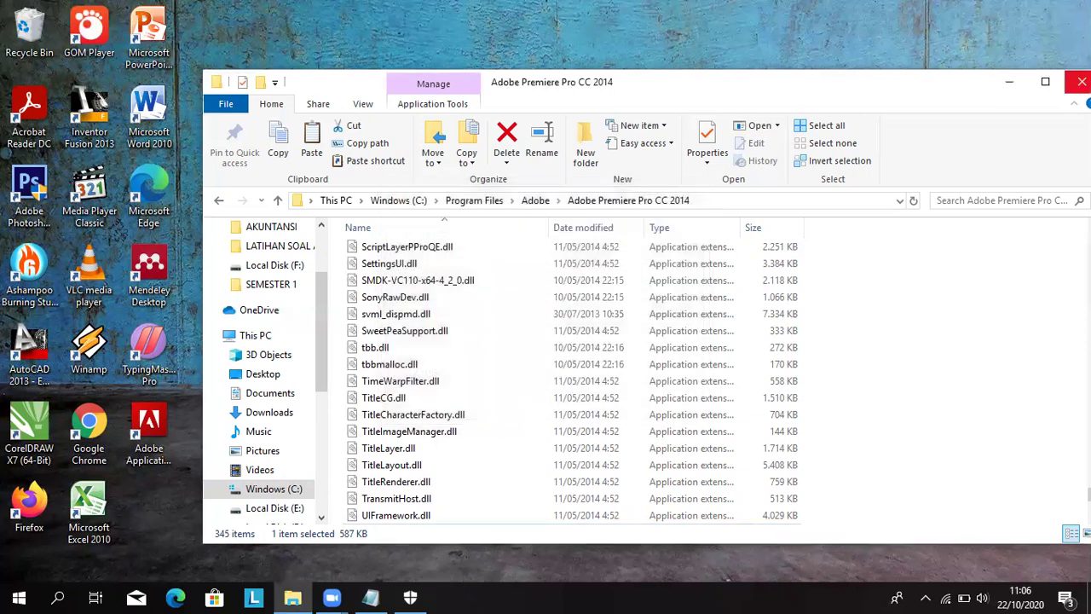
Close the Premiere program folder window, minimize everything with Win+D, and open and close Start
left_click(1081, 81)
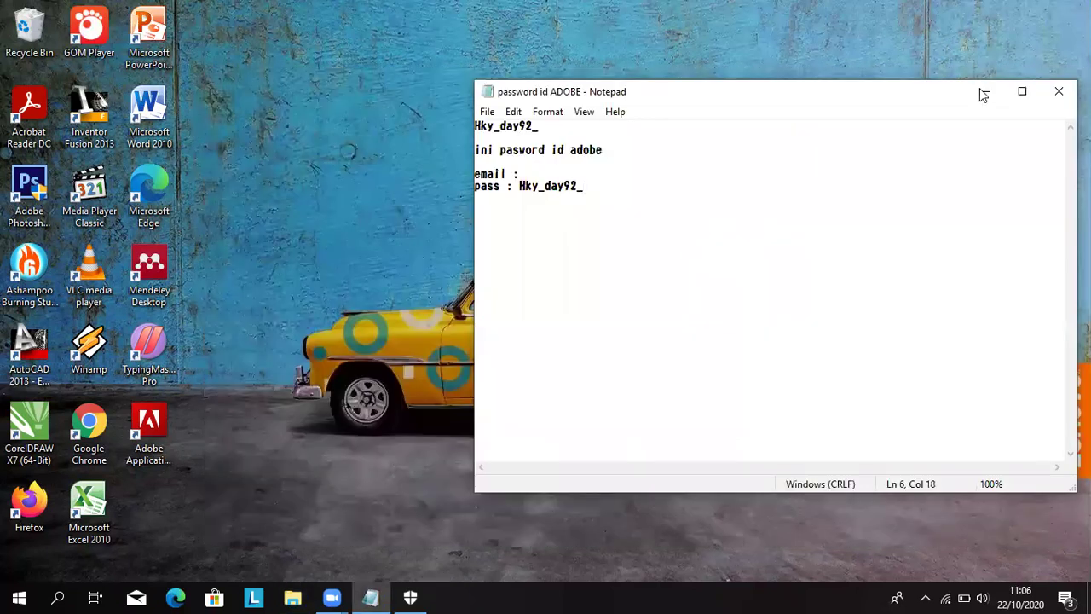
key("super+d")
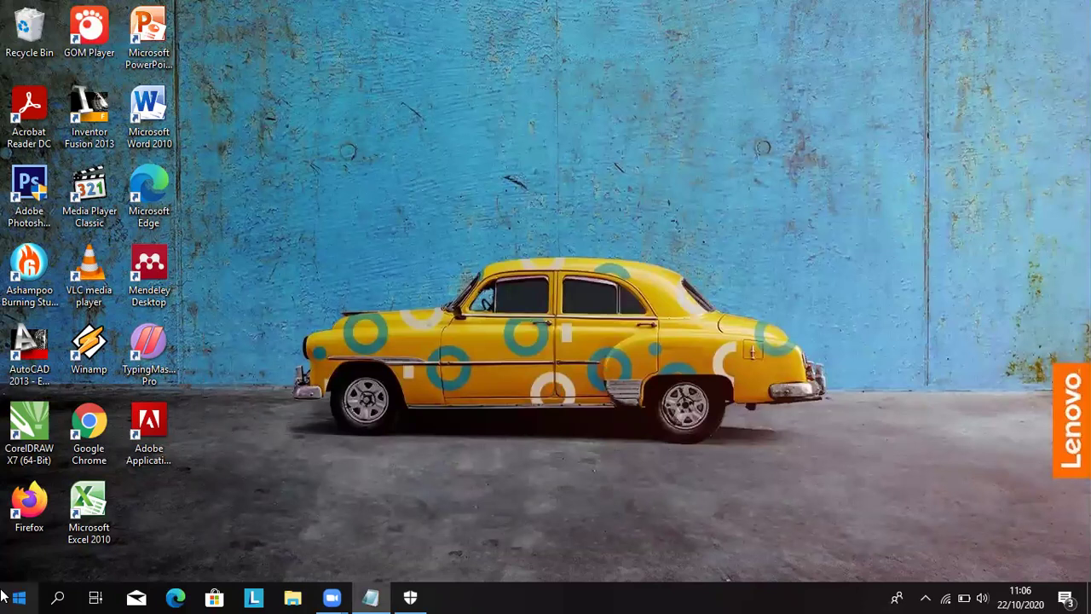
key("super")
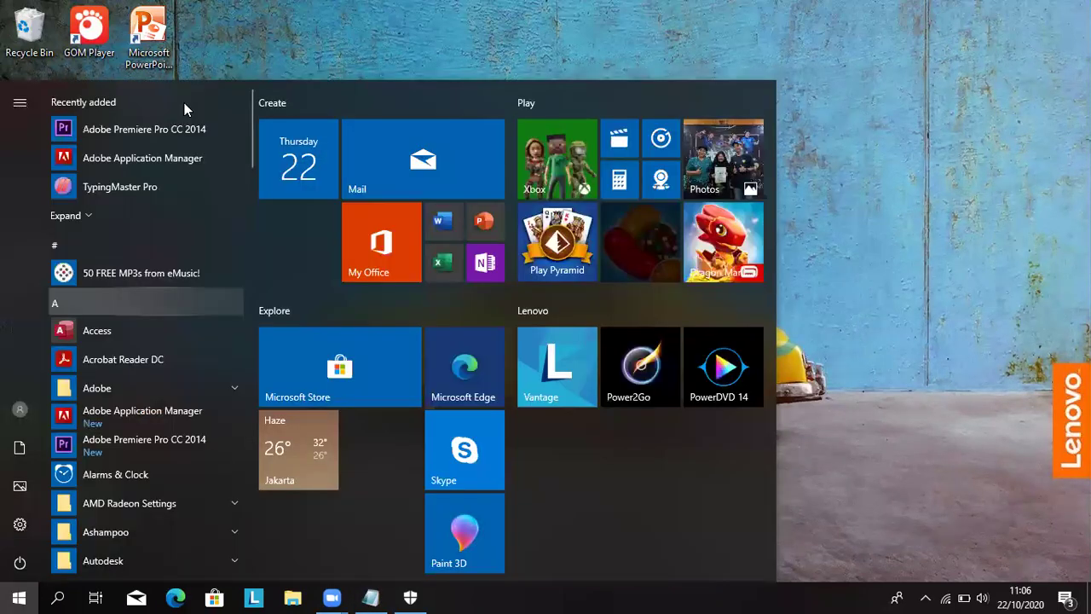
left_click(285, 27)
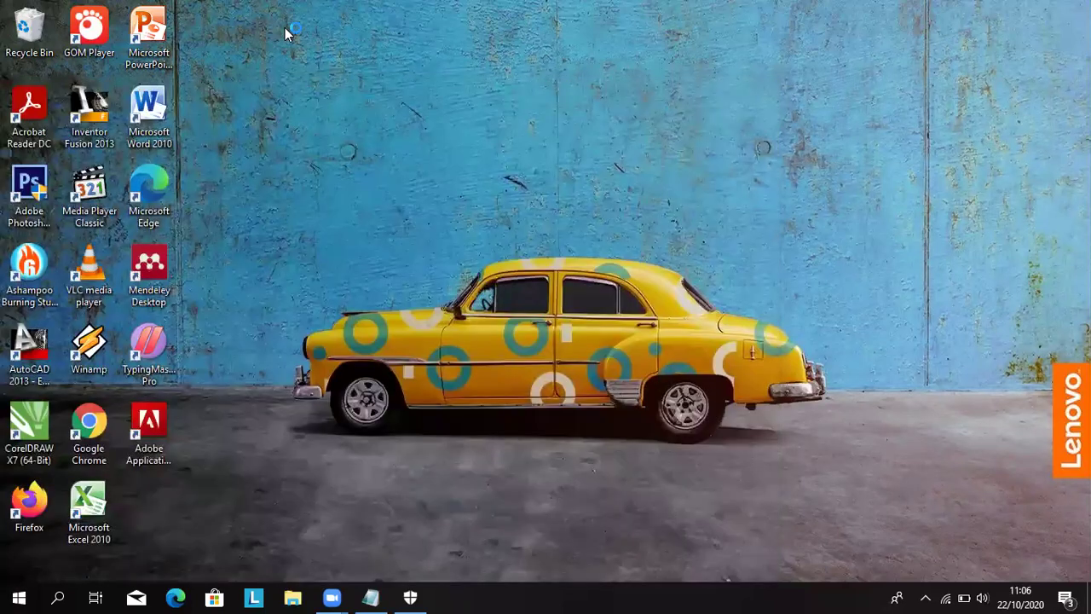